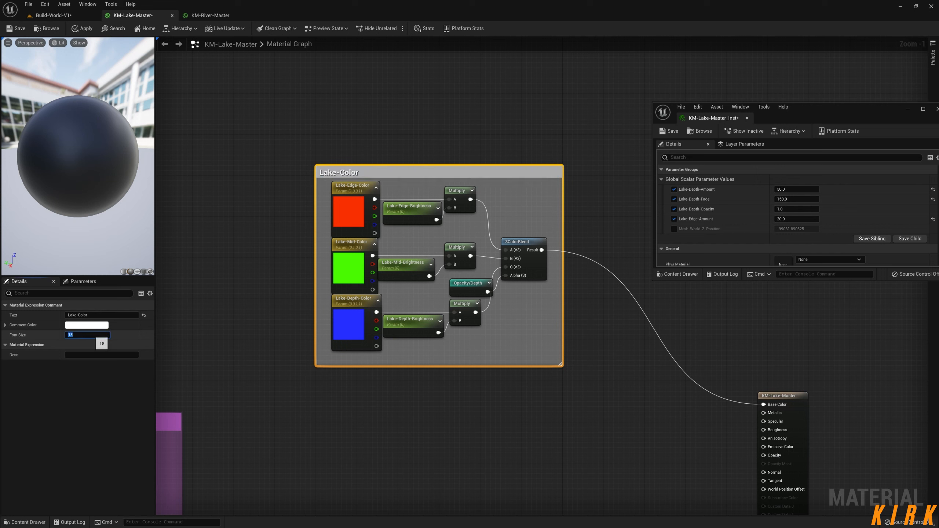
Step: Set the Lake-Color comment's font size to 30 and its comment color to light green
text(30)
key(Return)
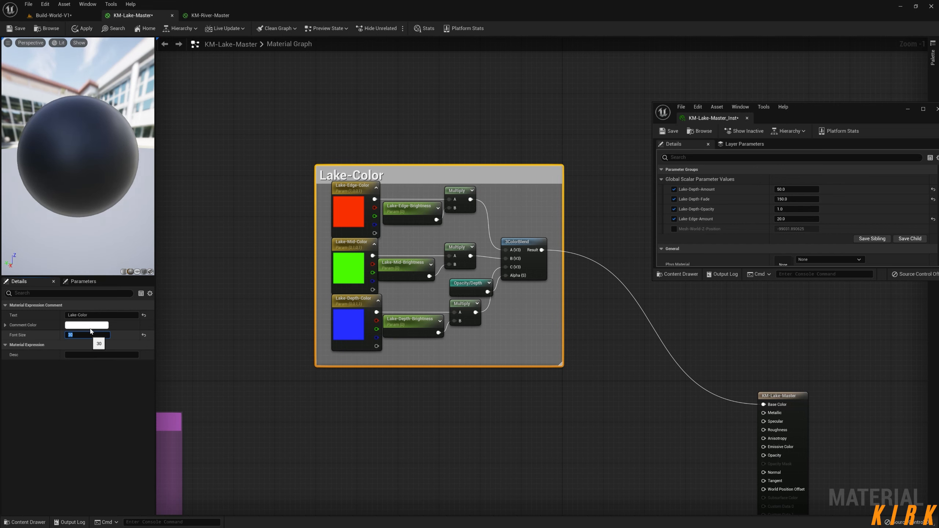
click(87, 325)
click(133, 407)
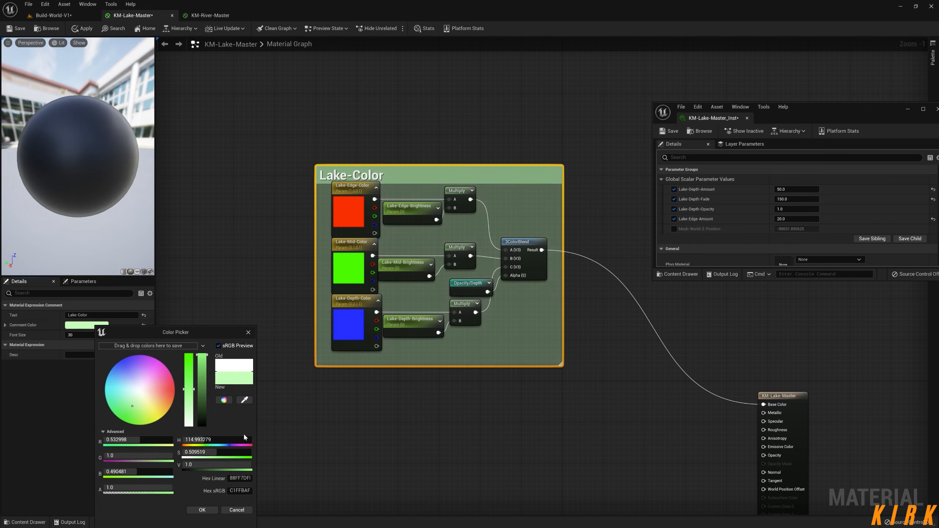
click(202, 510)
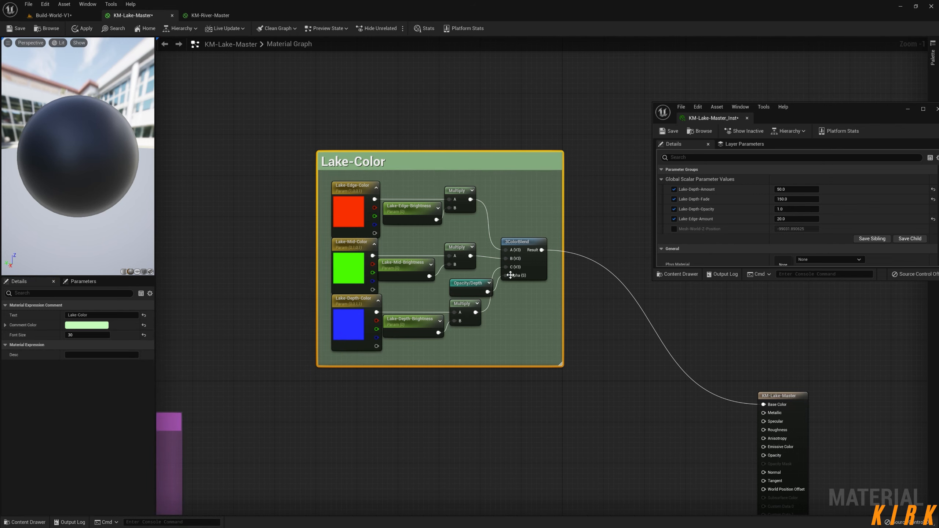
click(489, 423)
Step: Open the KM-River-Master graph and select the River-Edge-Color parameter in the River-Color comment
right_drag(488, 424, 450, 394)
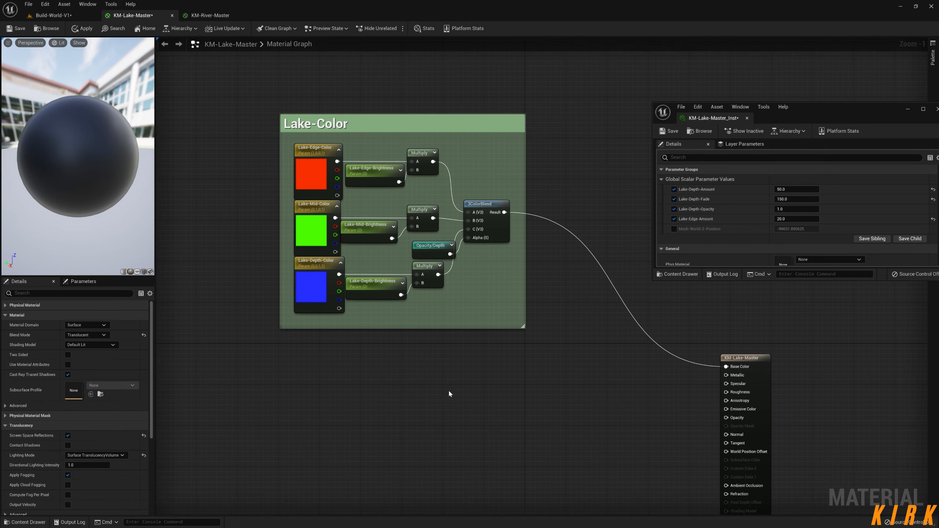
right_drag(359, 378, 503, 417)
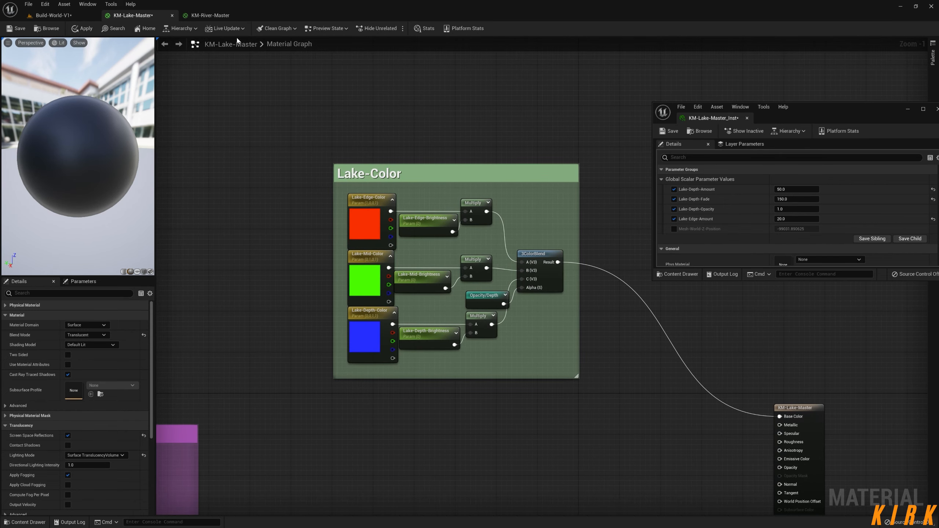
click(211, 15)
right_drag(514, 94, 333, 357)
scroll(568, 212, down, 2)
right_drag(568, 211, 391, 328)
right_drag(519, 226, 434, 383)
scroll(479, 326, down, 2)
right_drag(494, 391, 475, 83)
right_drag(419, 271, 474, 169)
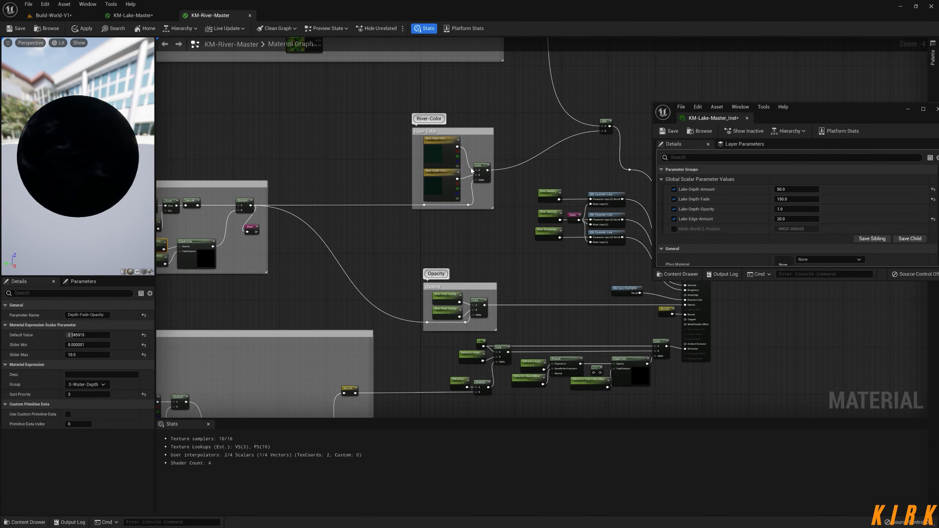
scroll(474, 168, up, 4)
click(407, 117)
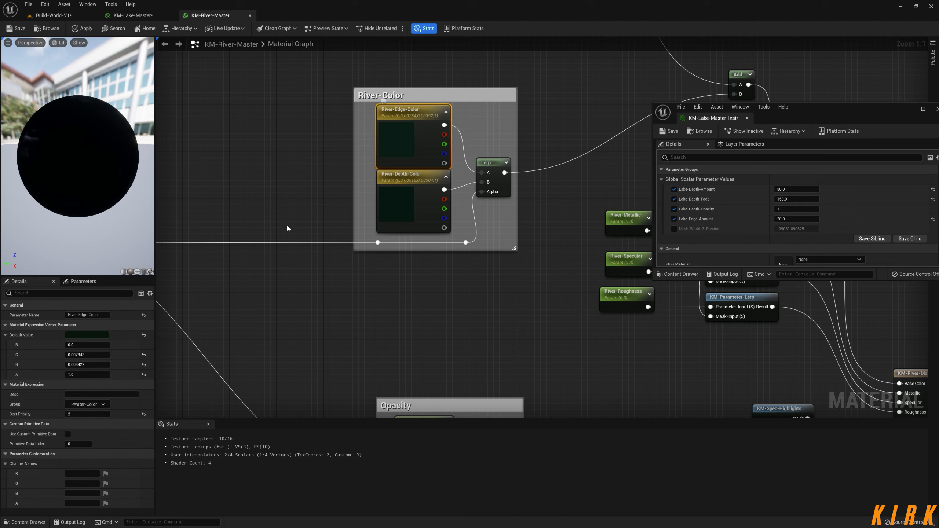
Step: Copy the Hex Linear value of River-Edge-Color's default color without changing the color
click(91, 335)
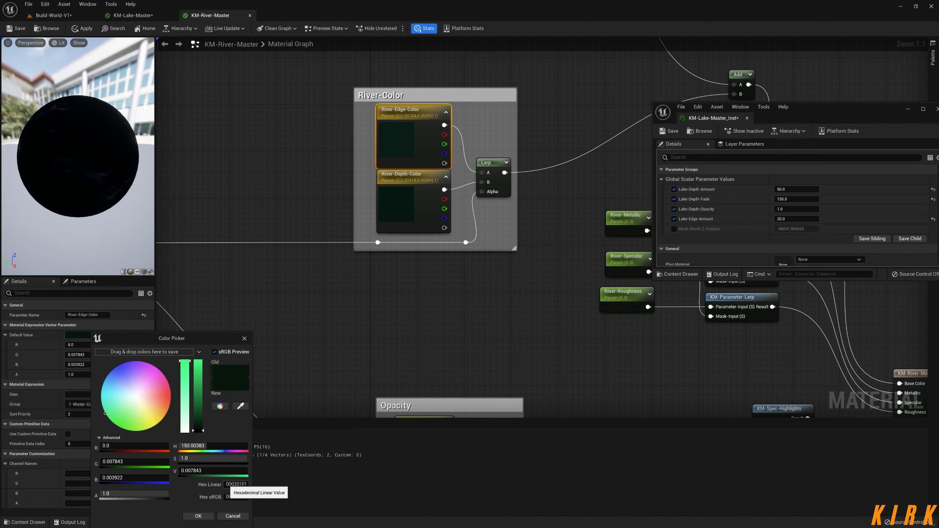
click(236, 484)
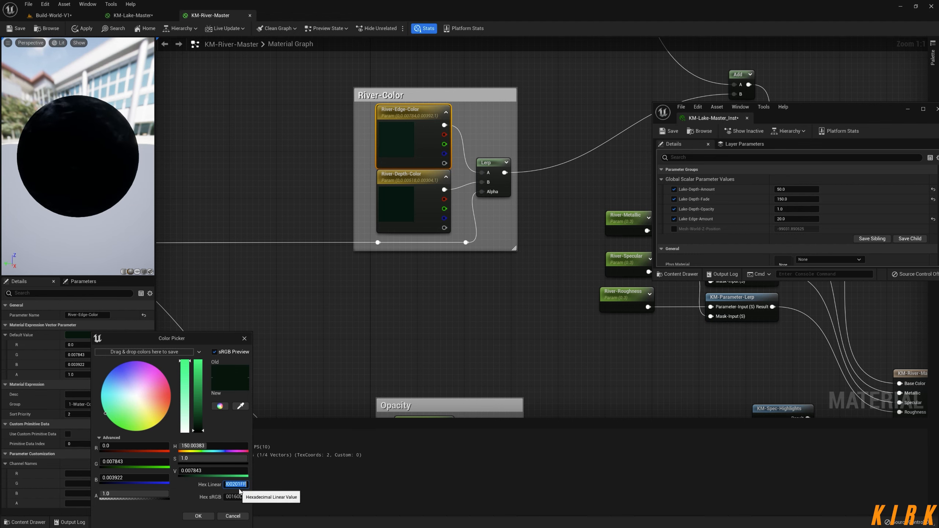
click(189, 503)
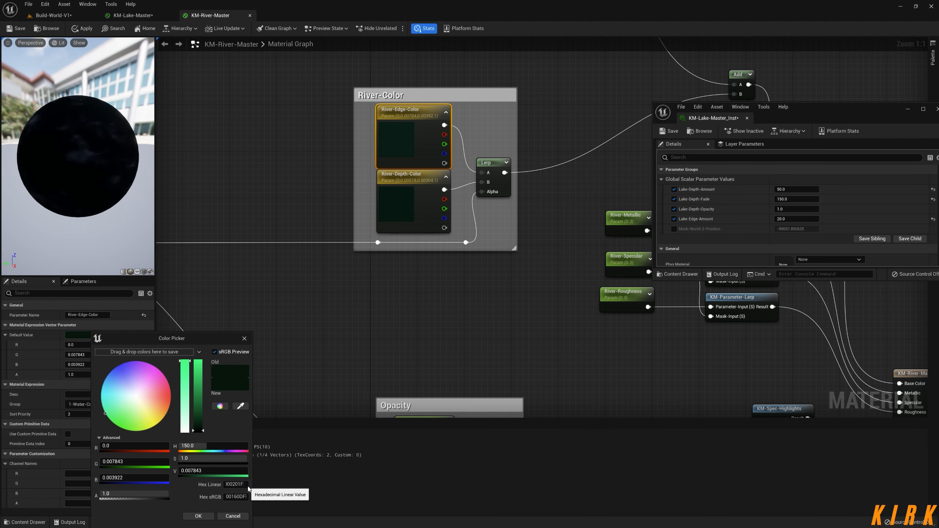
click(236, 484)
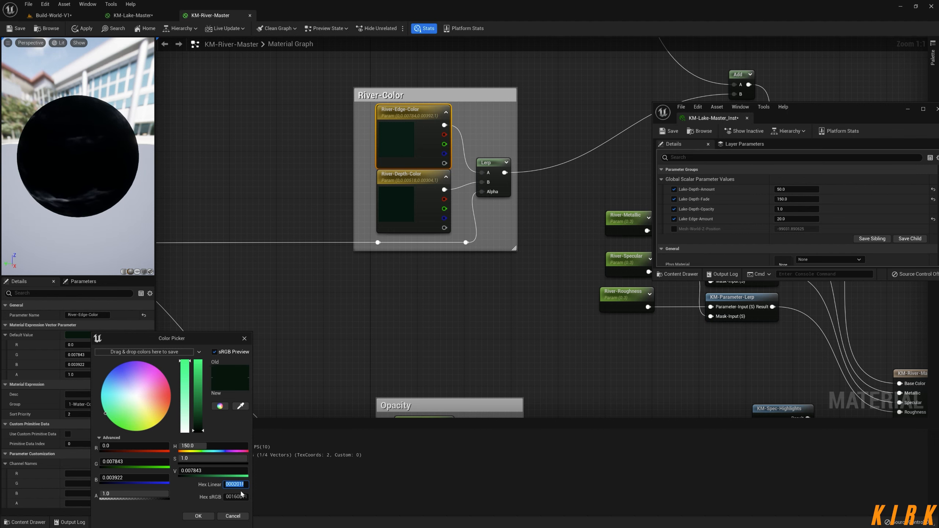
click(214, 499)
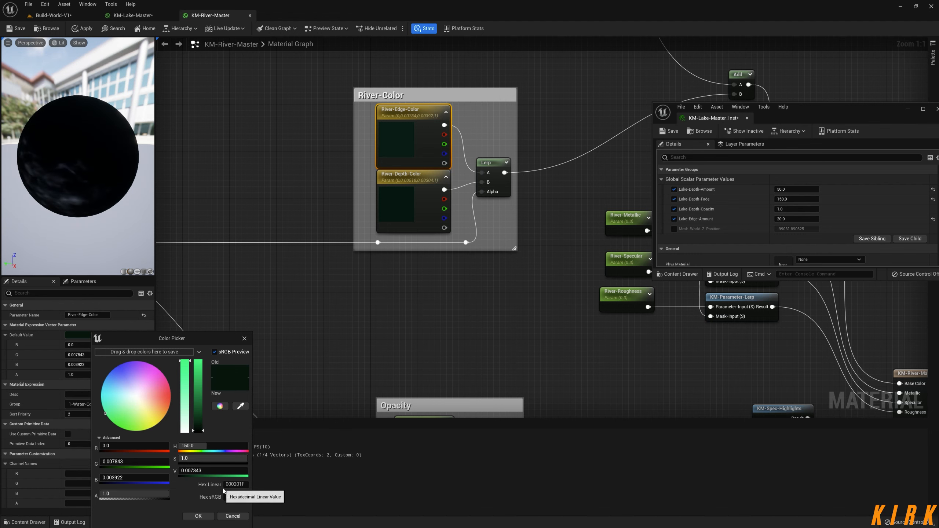
click(228, 484)
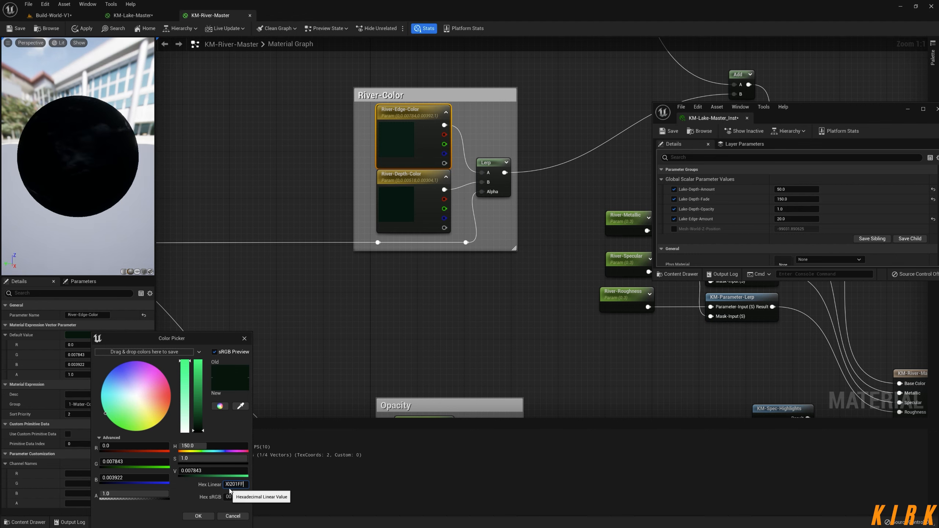
drag(237, 484, 209, 496)
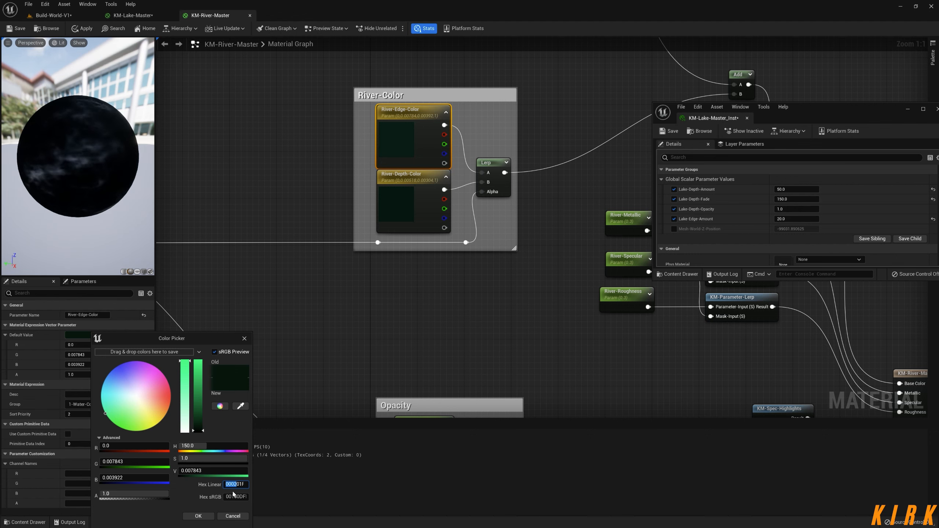
click(227, 485)
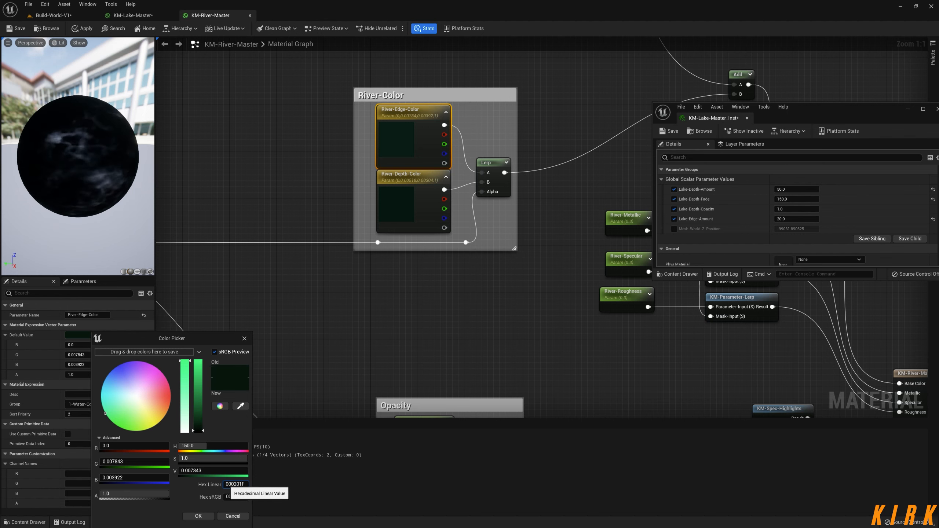
key(ctrl+a)
key(ctrl+c)
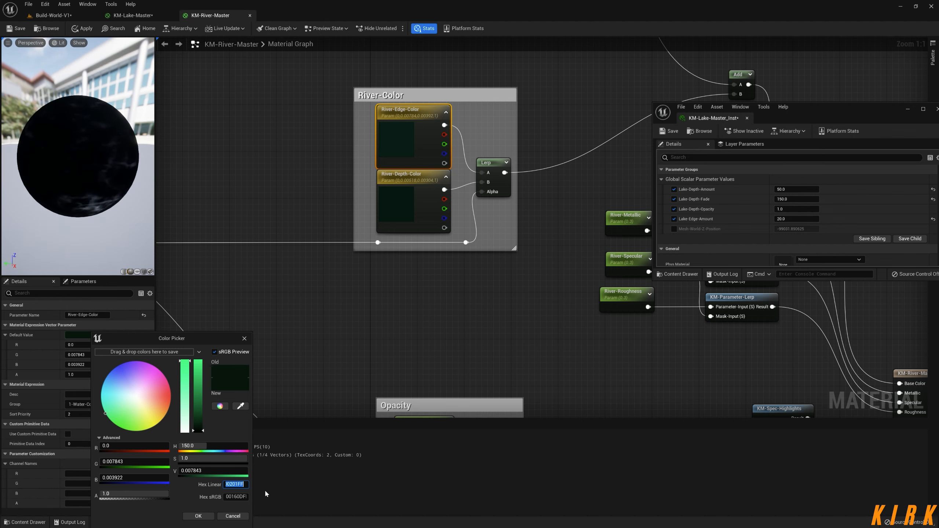
click(198, 516)
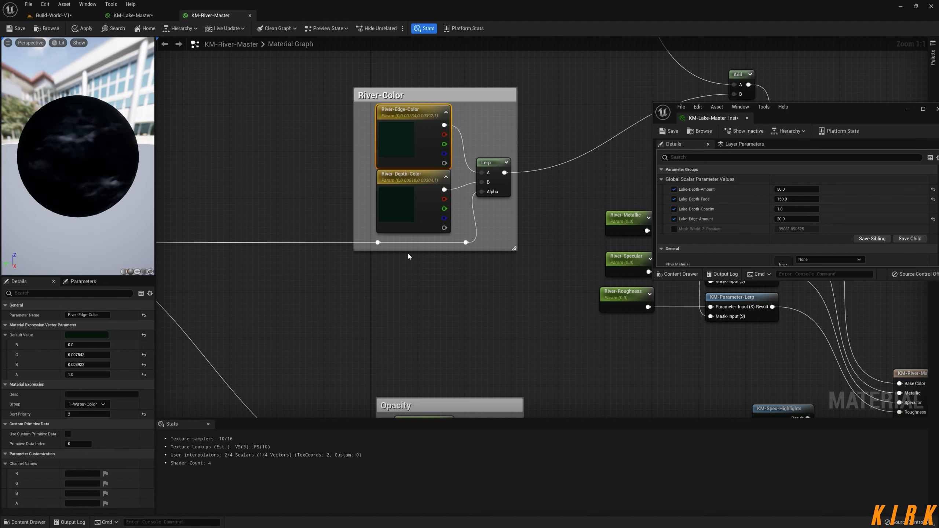
Step: In KM-Lake-Master, set Lake-Edge-Color's default color to the copied Hex Linear value 000201FF
click(133, 15)
scroll(411, 274, up, 1)
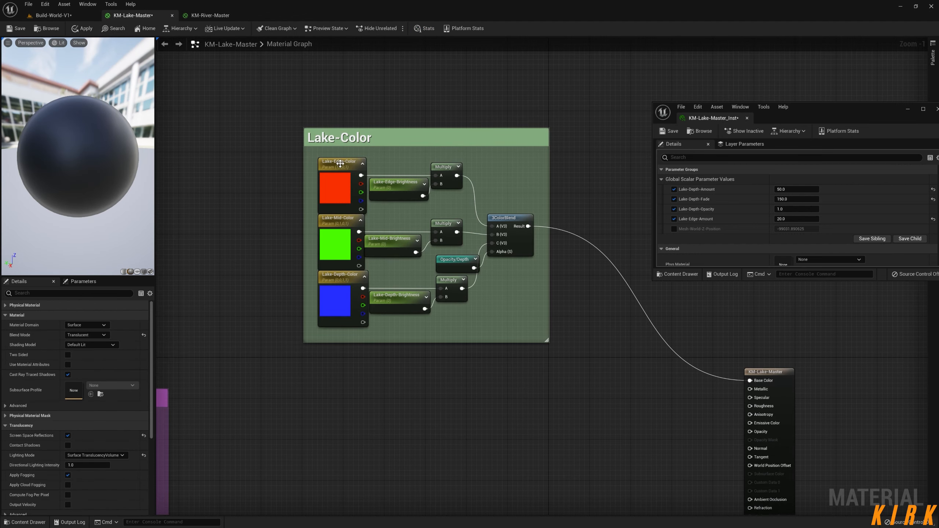
click(340, 163)
click(77, 335)
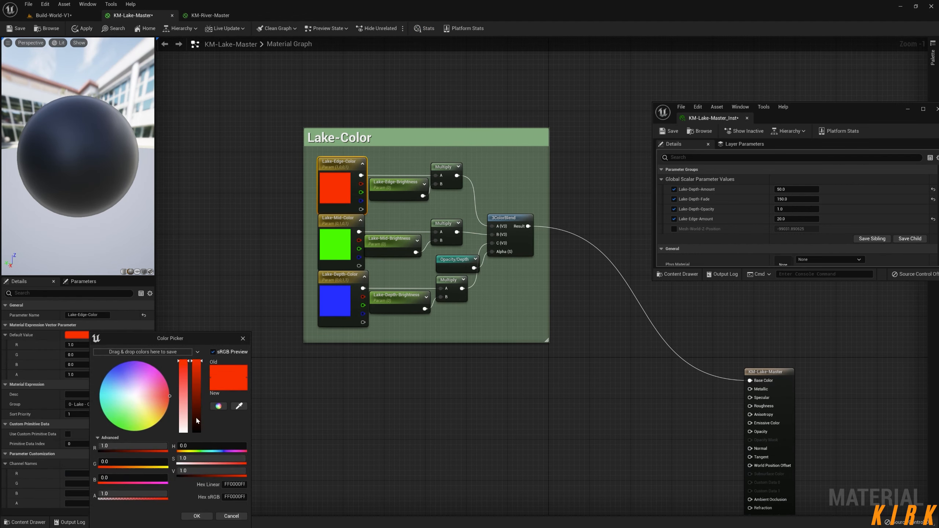
drag(224, 486, 278, 488)
key(ctrl+v)
click(197, 516)
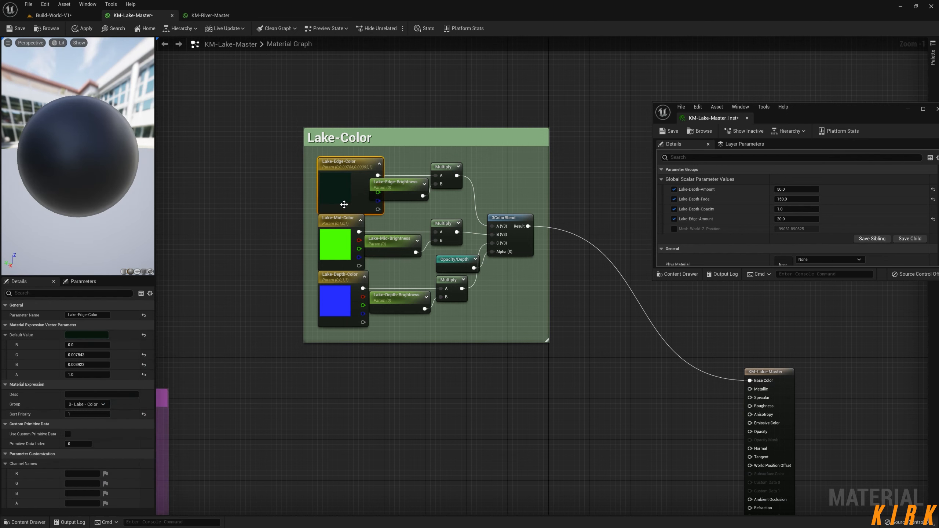
Step: Set Lake-Mid-Color's default color to the copied Hex Linear value 000201FF
click(335, 220)
click(86, 335)
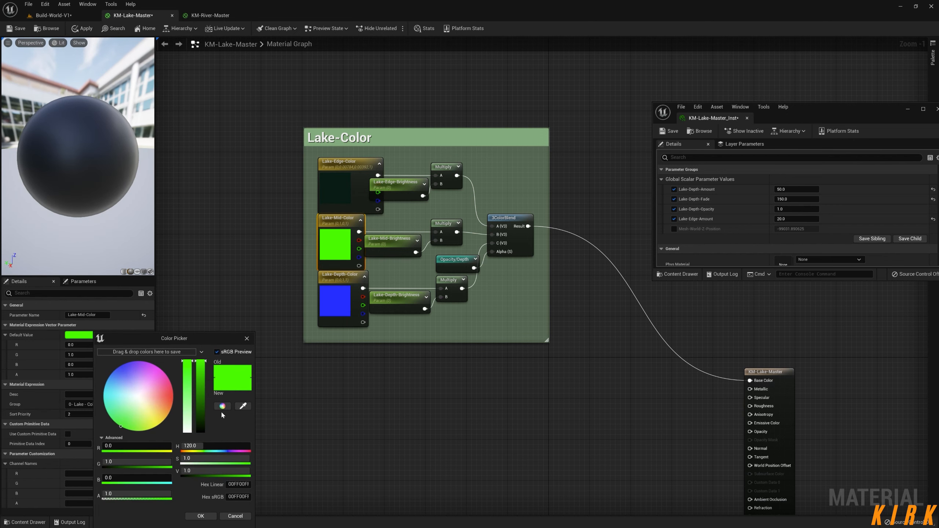
click(227, 484)
key(ctrl+v)
click(200, 516)
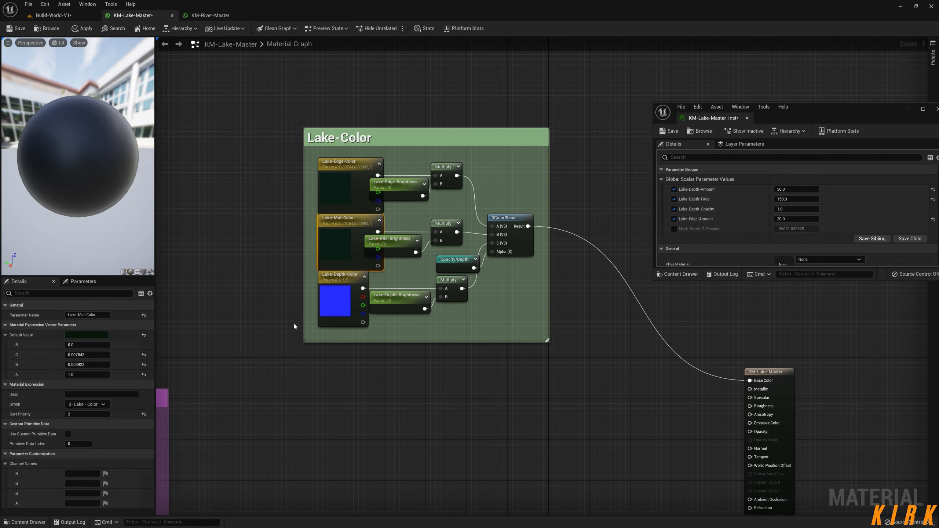
Step: Set Lake-Depth-Color's default color to the copied Hex Linear value 000201FF
click(344, 281)
click(73, 335)
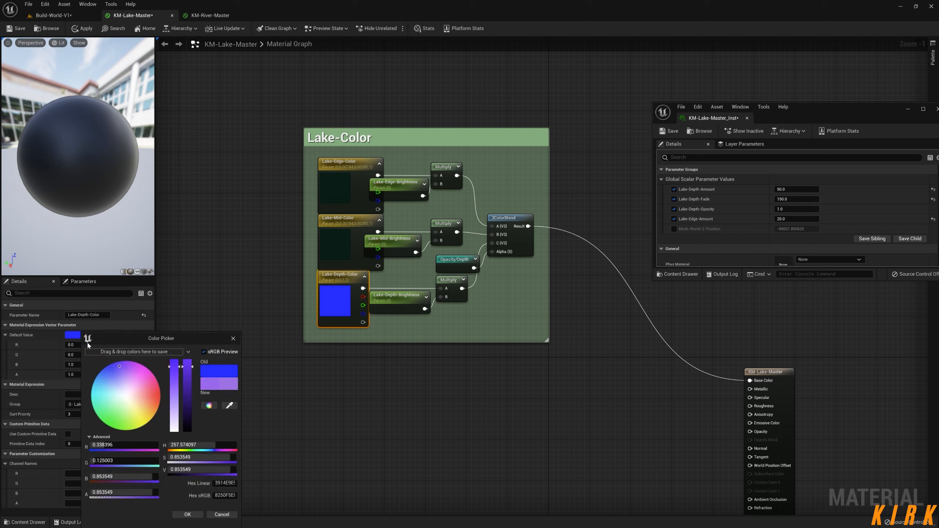
click(226, 484)
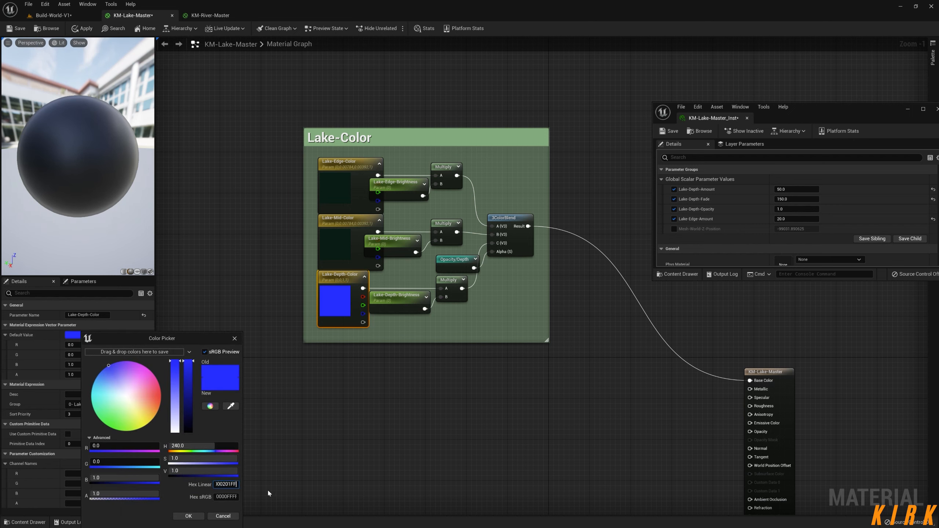
click(189, 516)
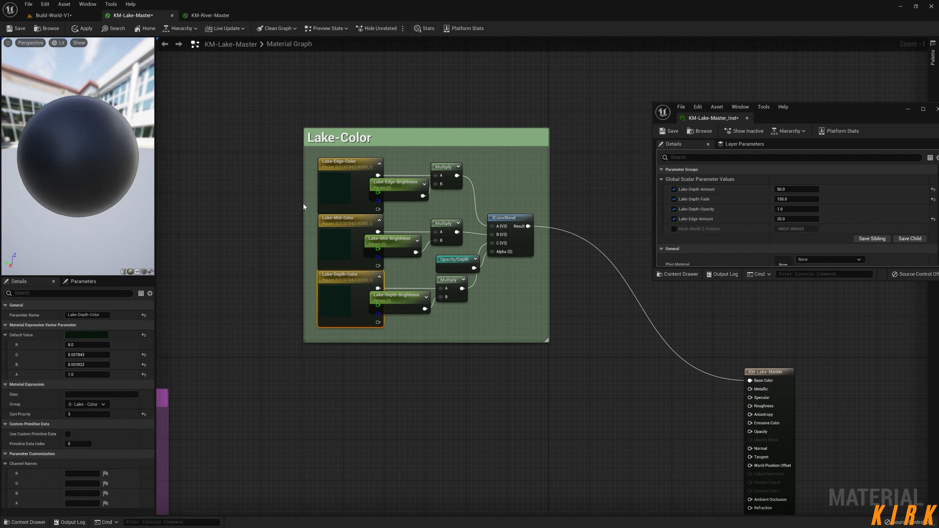
Step: Widen the Lake-Color comment on its left side and move the three color parameters left, clear of the brightness nodes
drag(303, 210, 258, 211)
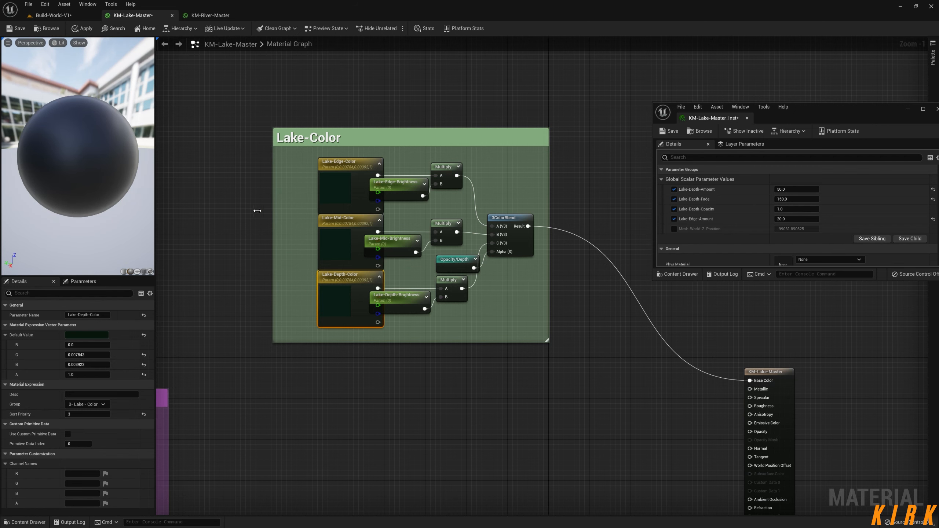
drag(295, 183, 314, 280)
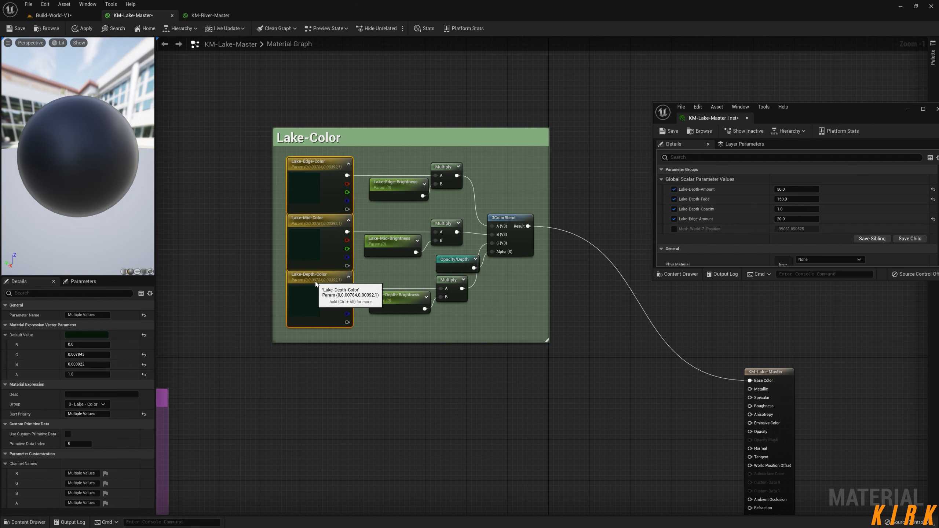
click(195, 297)
Step: Apply the KM-Lake-Master changes so the material instance receives the new parameters
right_drag(408, 389, 355, 346)
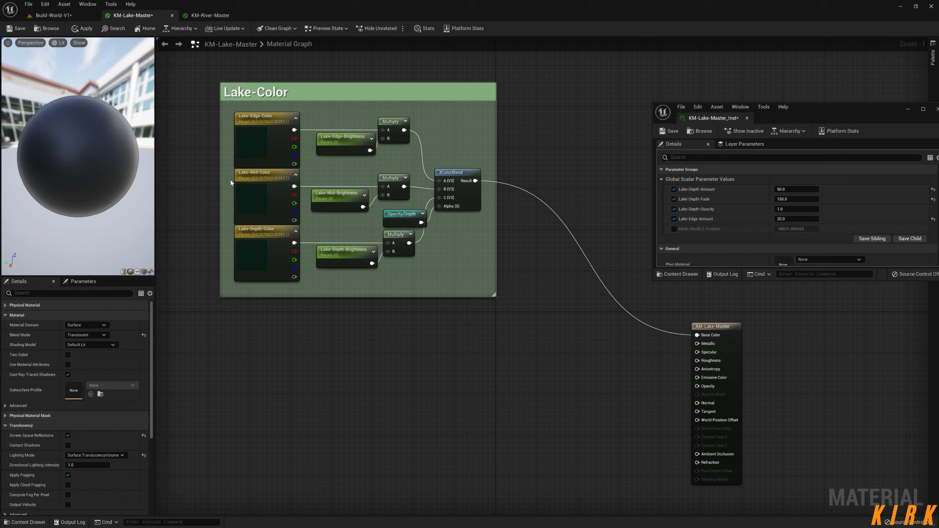
click(242, 152)
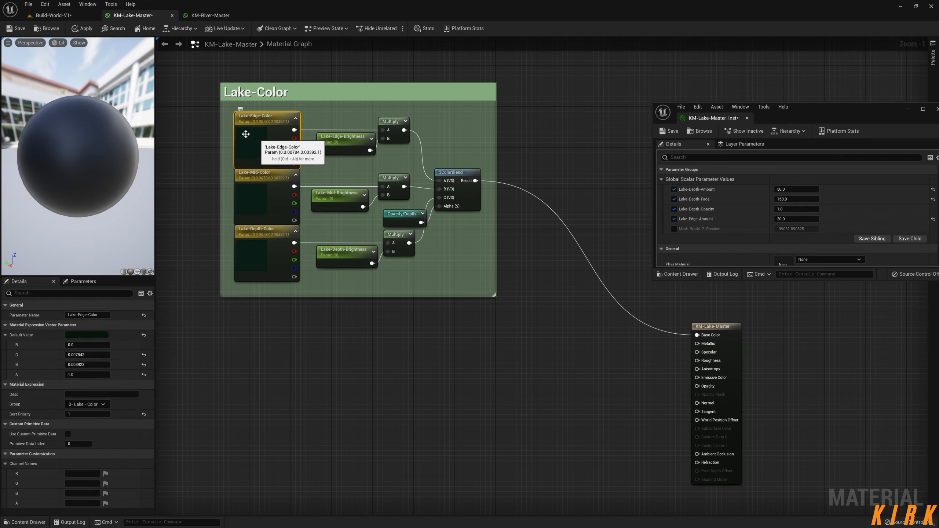
click(80, 30)
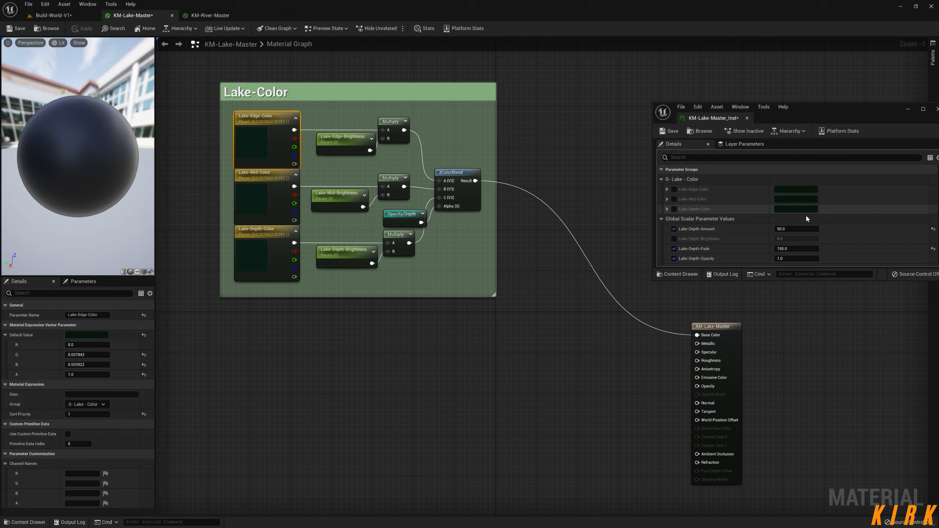
Step: Assign Mesh-World-Z-Position and the four Lake-Depth and Lake-Edge scalar parameters in Depth/Opacity - Mask to the group "1- Lake - Mask"
mouse_move(385, 356)
right_down()
mouse_move(465, 365)
mouse_move(628, 313)
right_up()
right_drag(414, 408, 661, 267)
mouse_move(313, 396)
right_down()
mouse_move(434, 419)
mouse_move(530, 373)
mouse_move(494, 360)
right_up()
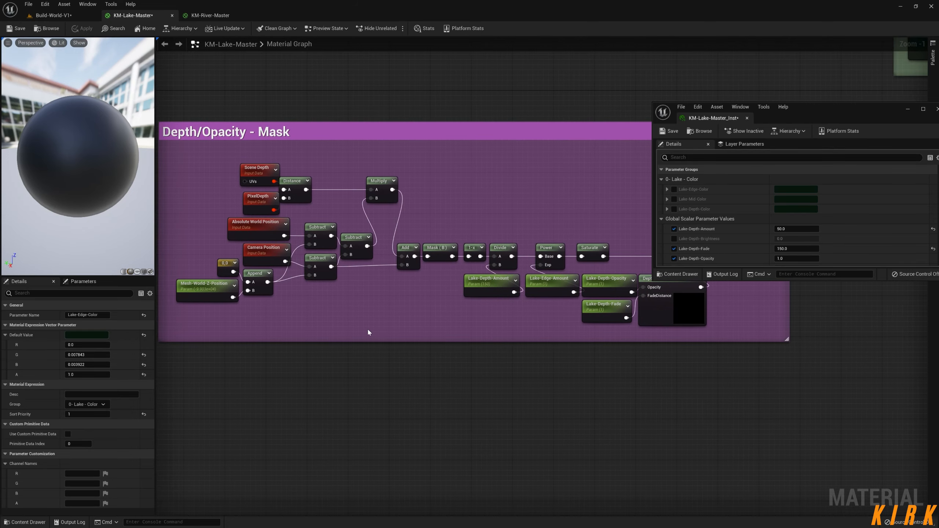
click(213, 286)
shift+click(494, 283)
shift+click(571, 284)
shift+click(608, 283)
shift+click(605, 307)
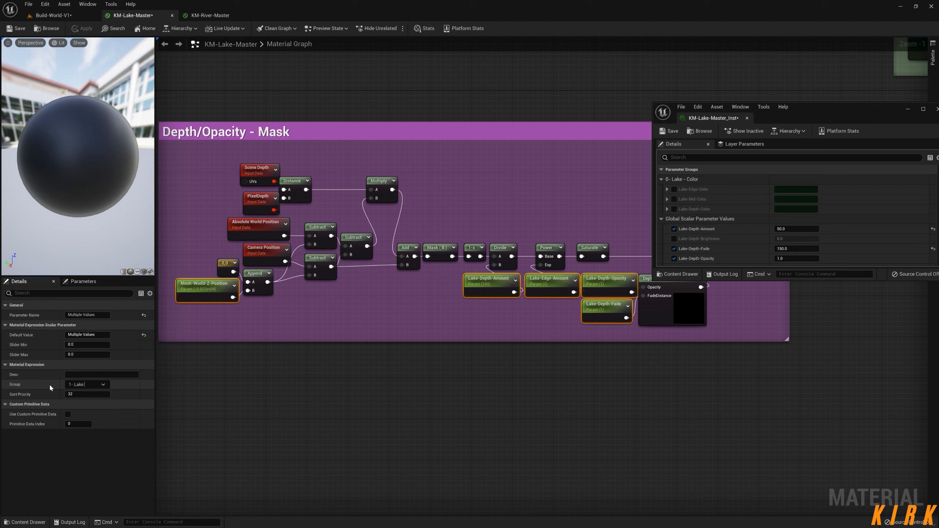
text(- Mask)
click(336, 315)
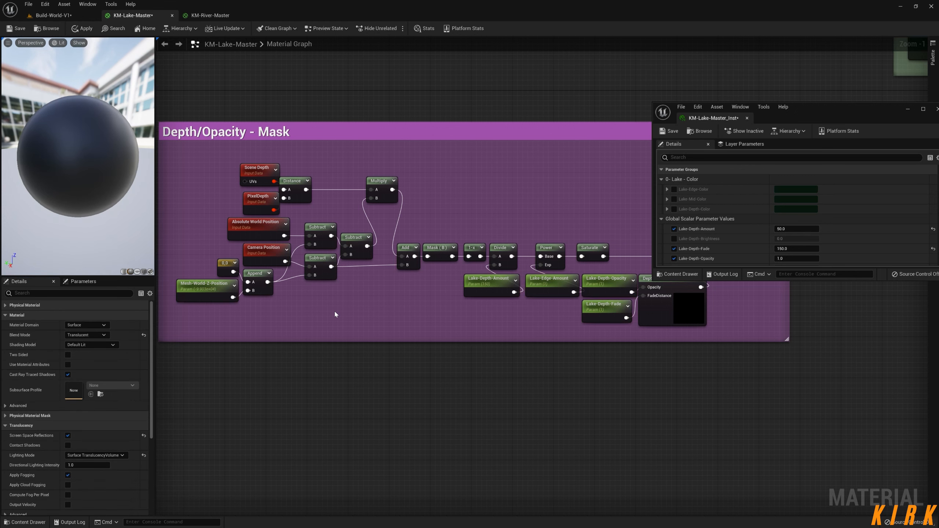
Step: Set the description of the Mesh-World-Z-Position parameter to "DO NOT CHANGE" and apply the material changes
click(204, 292)
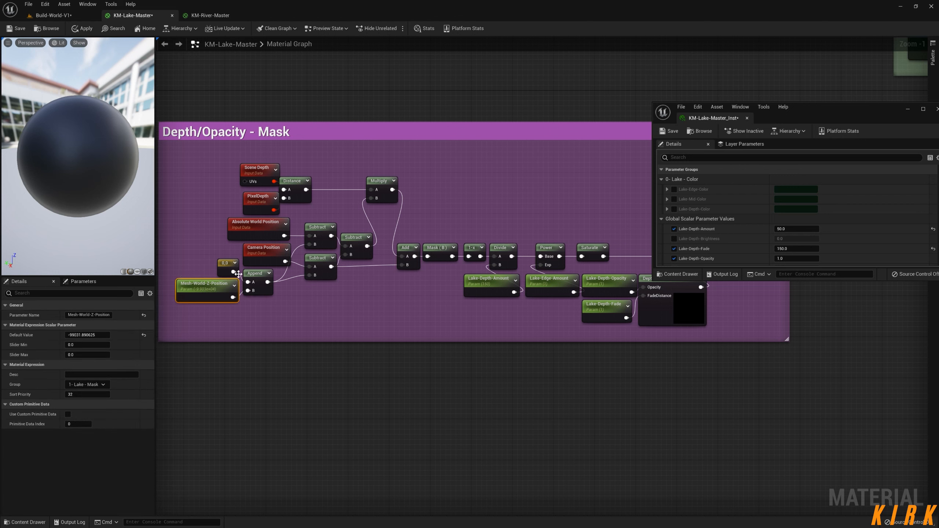
click(85, 375)
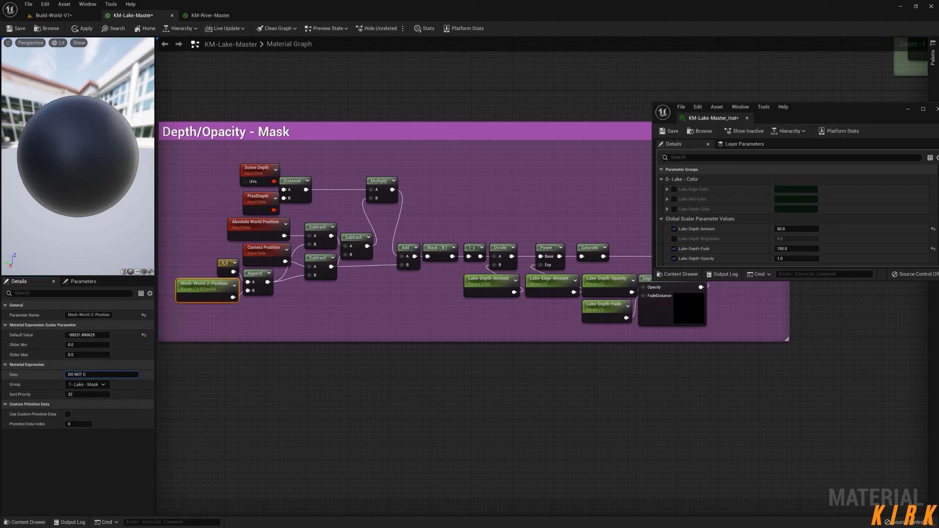
click(230, 392)
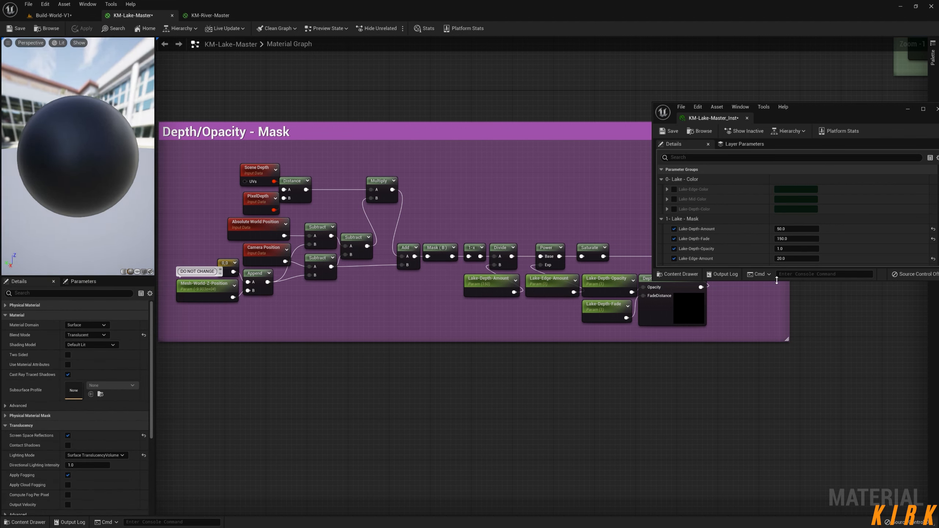
Step: Extend the material instance window downward and lower the Mesh-World-Z-Position node slightly, clear of the constant above it
drag(777, 280, 788, 346)
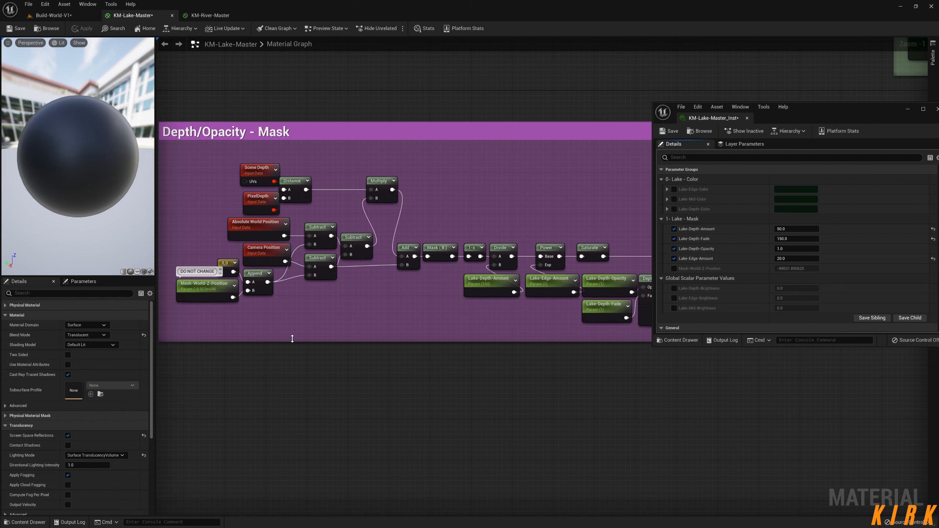
drag(210, 288, 207, 300)
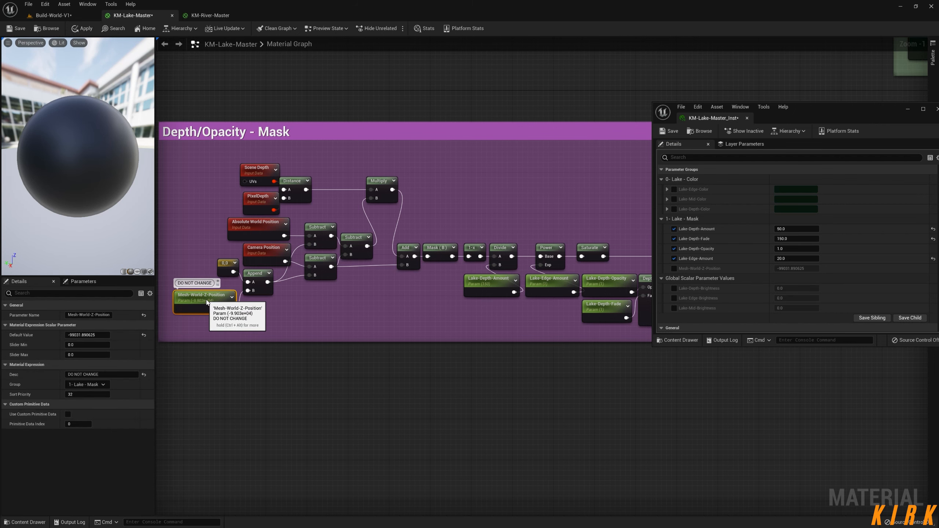
click(337, 320)
Step: Review the Lake-Depth-Amount and Lake-Edge-Amount settings, apply the material, and check the water in the Build-World-V1 level
right_drag(339, 321, 426, 351)
scroll(413, 353, down, 2)
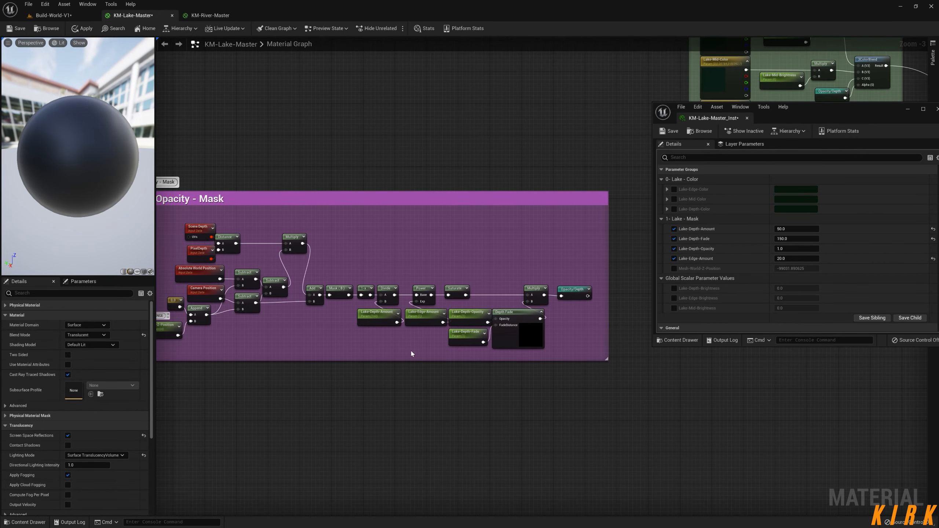
right_drag(227, 335, 257, 311)
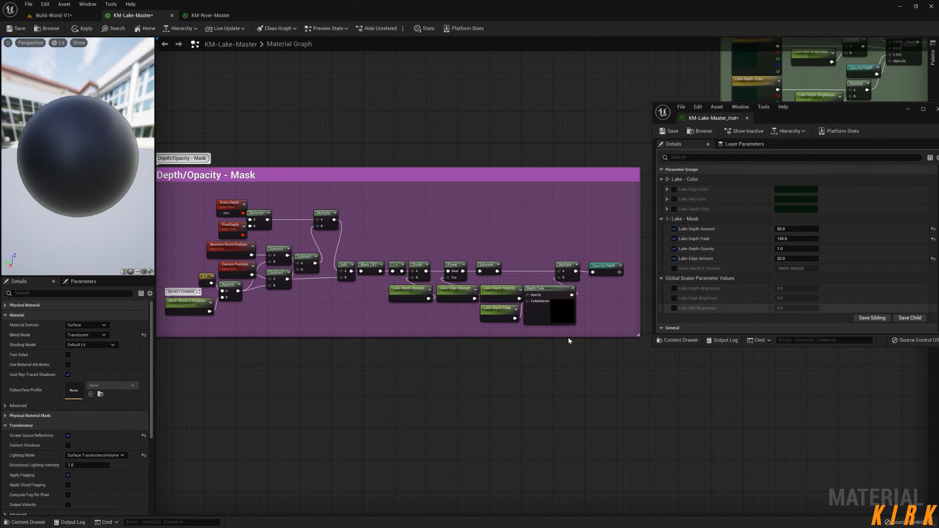
right_drag(548, 147, 471, 188)
click(330, 336)
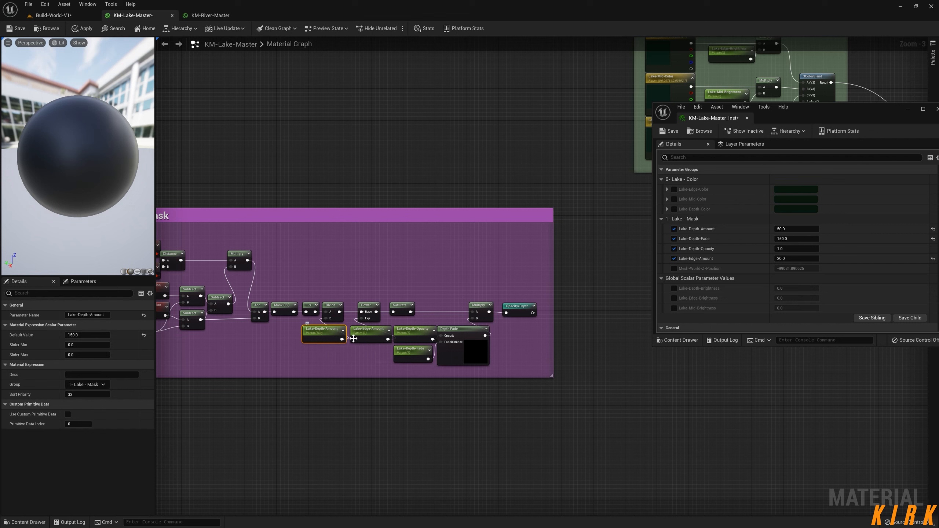
click(365, 333)
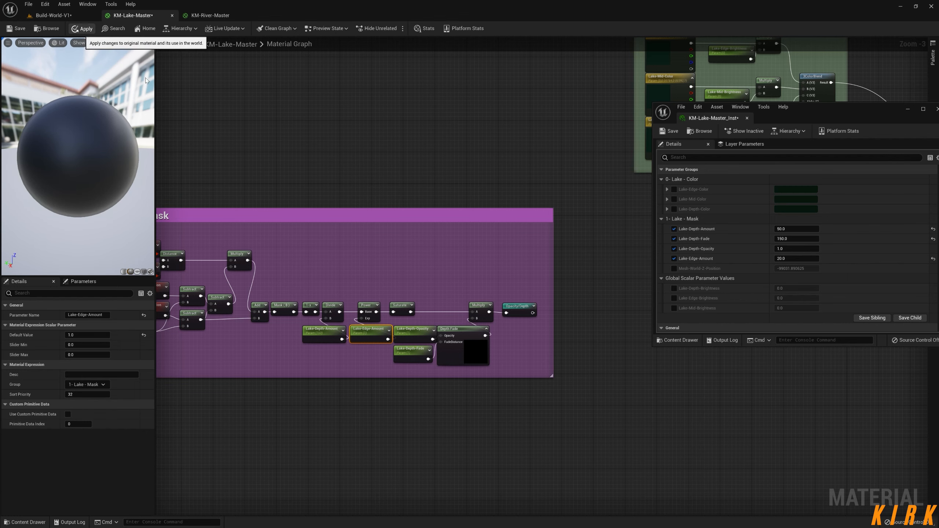
click(54, 15)
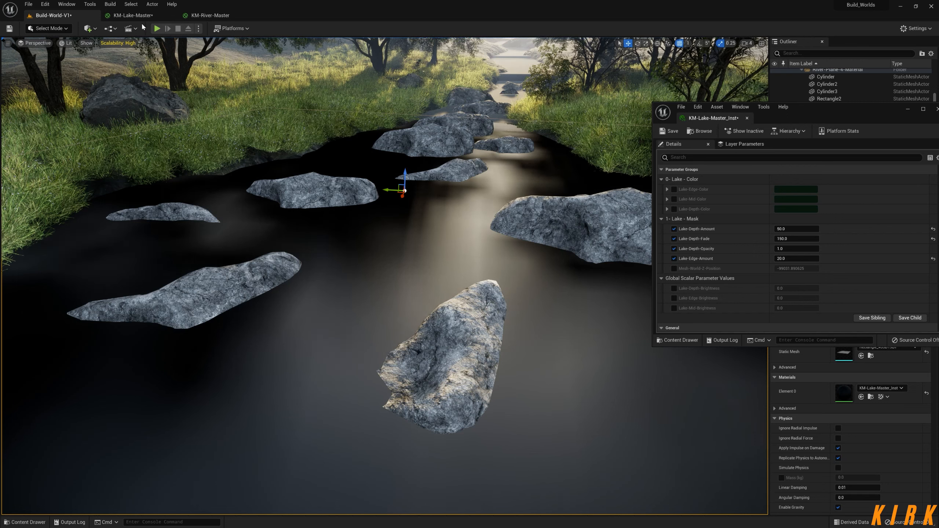
Step: Back in KM-Lake-Master, assign the Edge, Mid and Depth brightness parameters to the group "0- Lake - Color"
click(133, 15)
right_drag(486, 228, 397, 304)
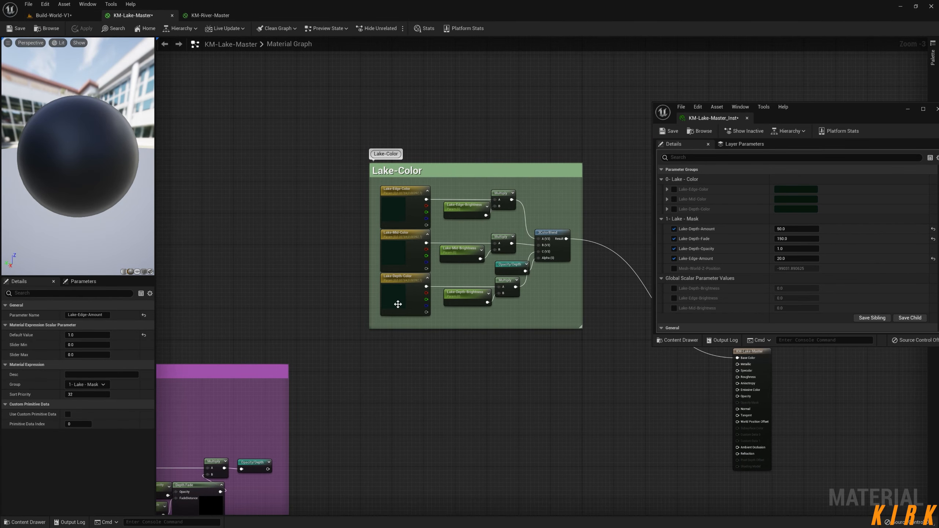
click(408, 206)
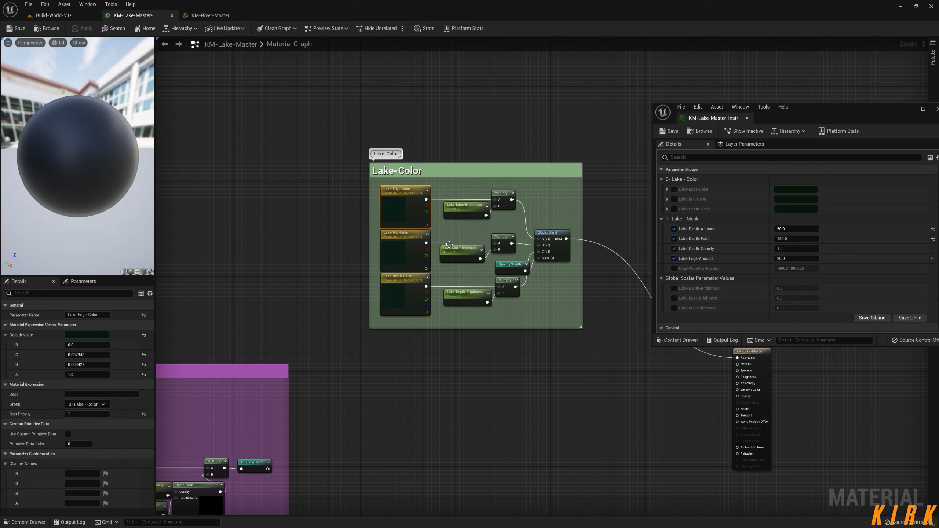
click(462, 214)
ctrl+click(461, 255)
ctrl+click(458, 298)
click(104, 386)
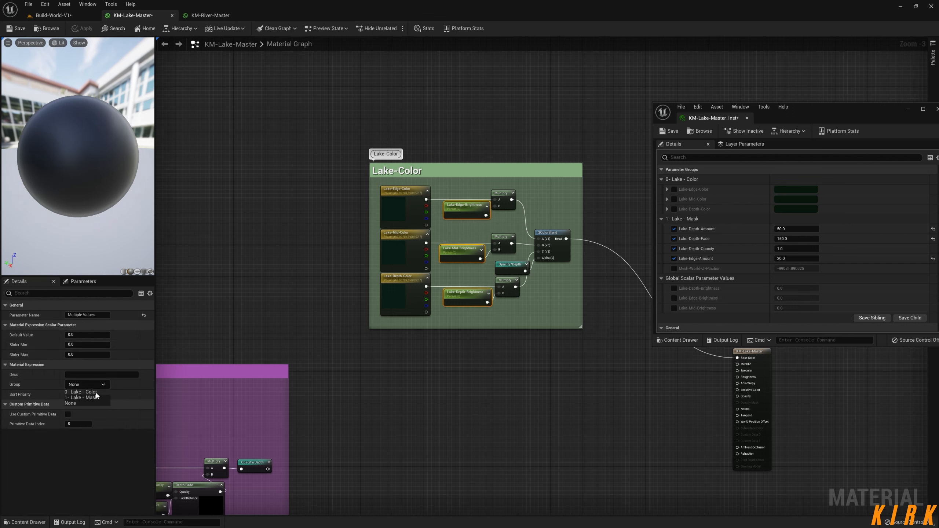
click(96, 392)
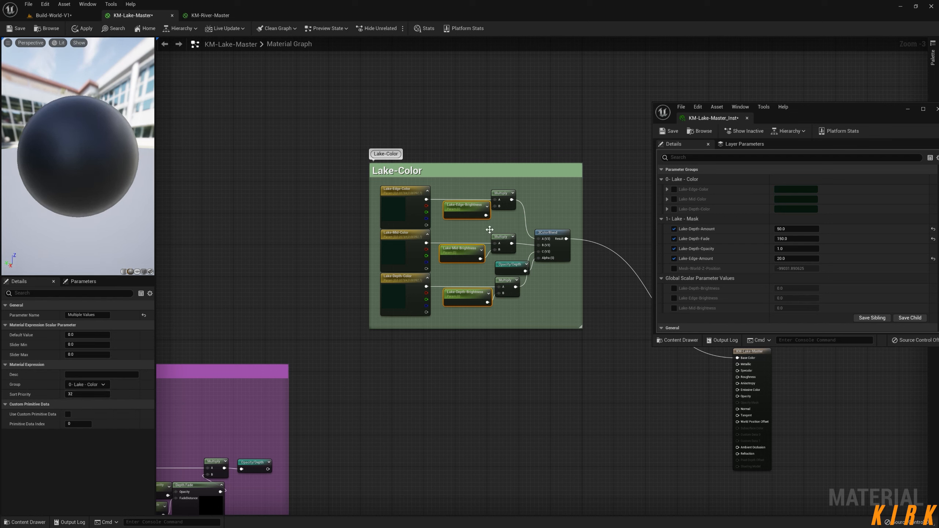
Step: Set the sort priority of Lake-Edge-Brightness to 2
click(412, 207)
click(461, 211)
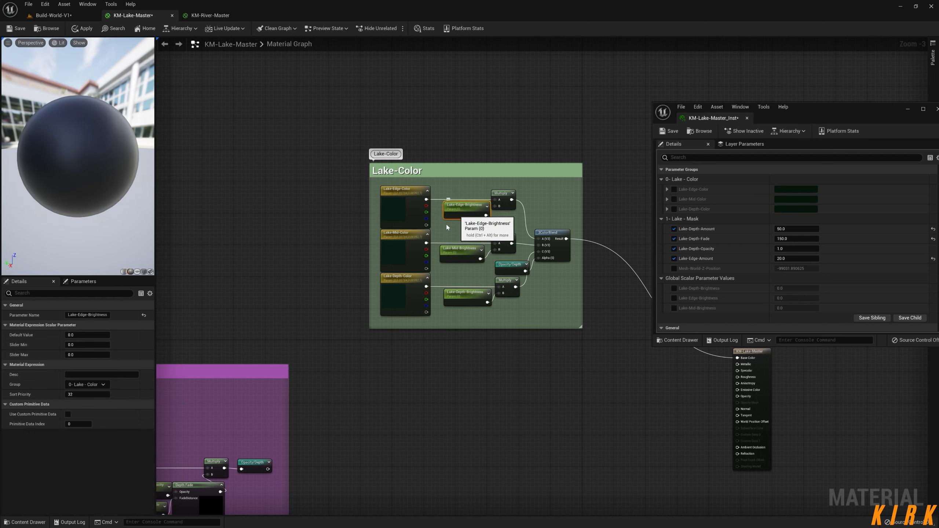
click(87, 394)
text(2)
key(Return)
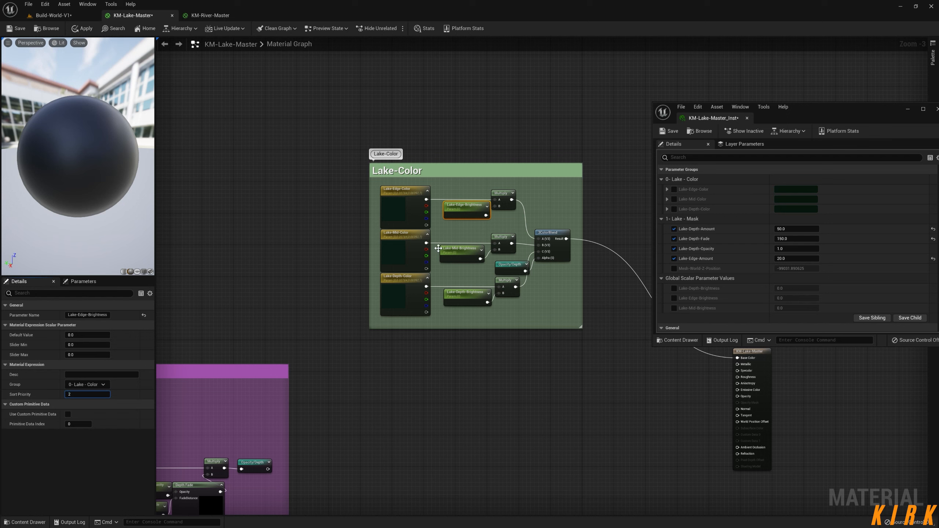
Step: Set sort priority 3 for Lake-Mid-Color, 4 for Lake-Mid-Brightness and 6 for Lake-Depth-Brightness, with Lake-Depth-Color ordered just before Lake-Depth-Brightness
click(412, 243)
click(80, 415)
text(3)
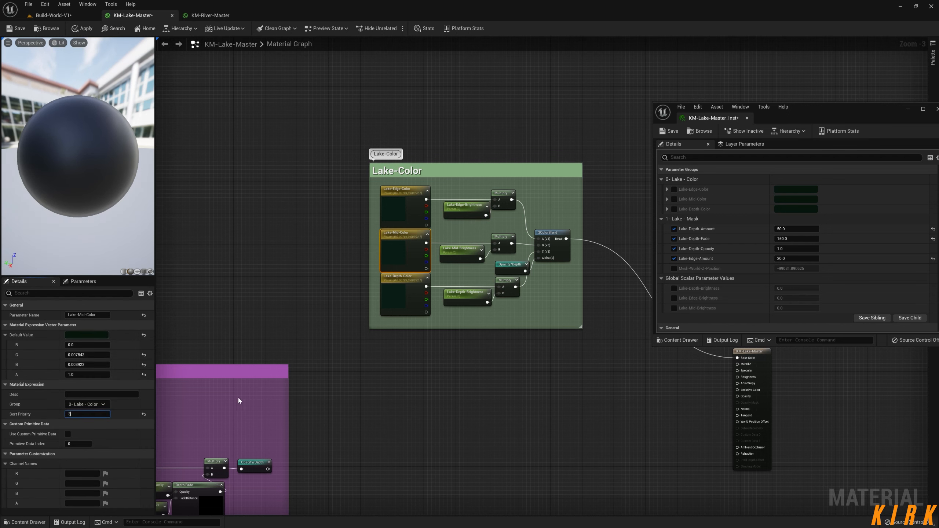
click(470, 254)
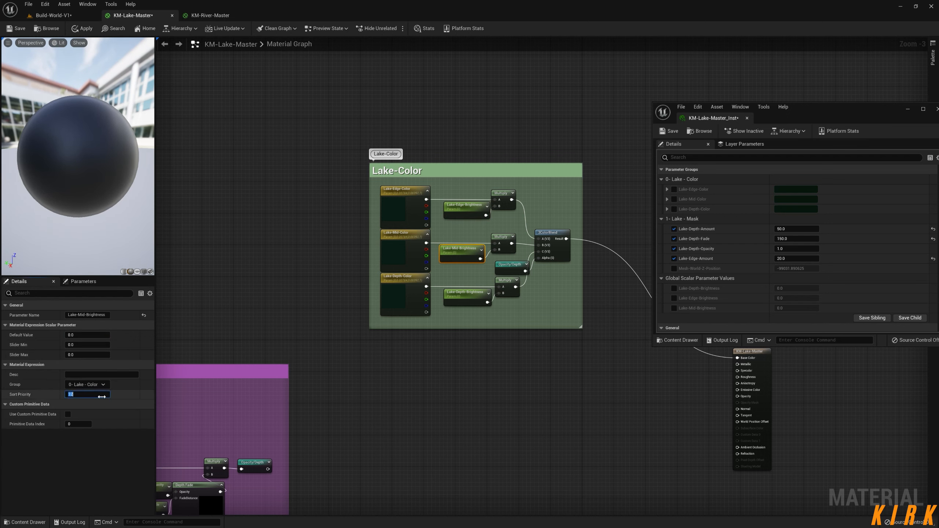
click(413, 285)
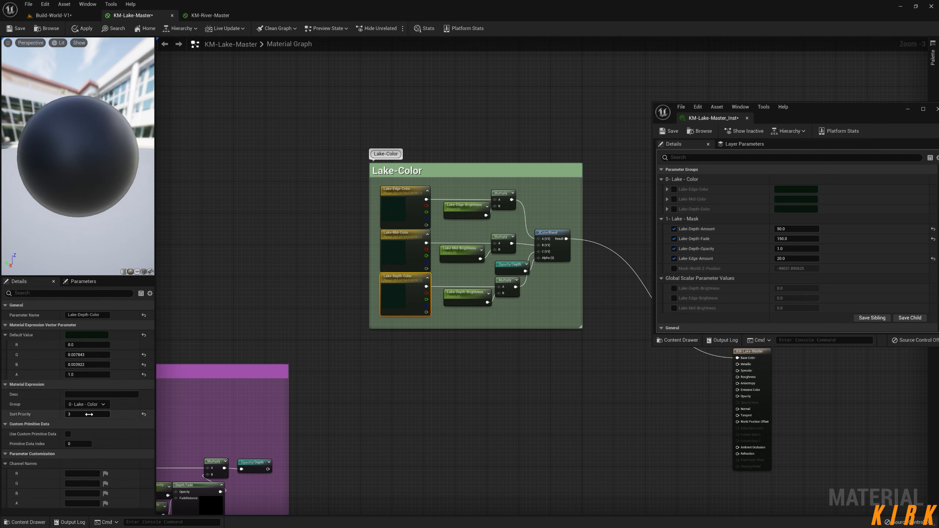
click(466, 294)
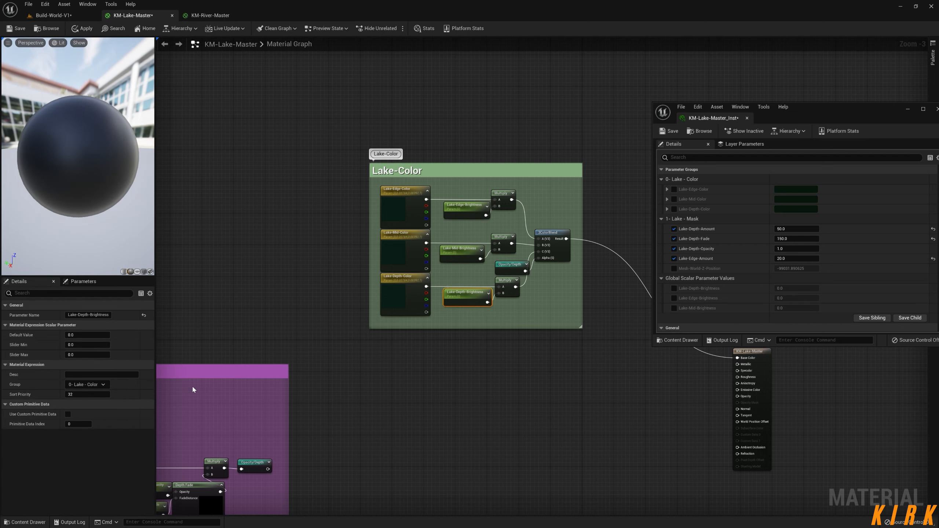
Step: Apply the reordered parameters to the material and check the lake in the Build-World-V1 level
click(304, 358)
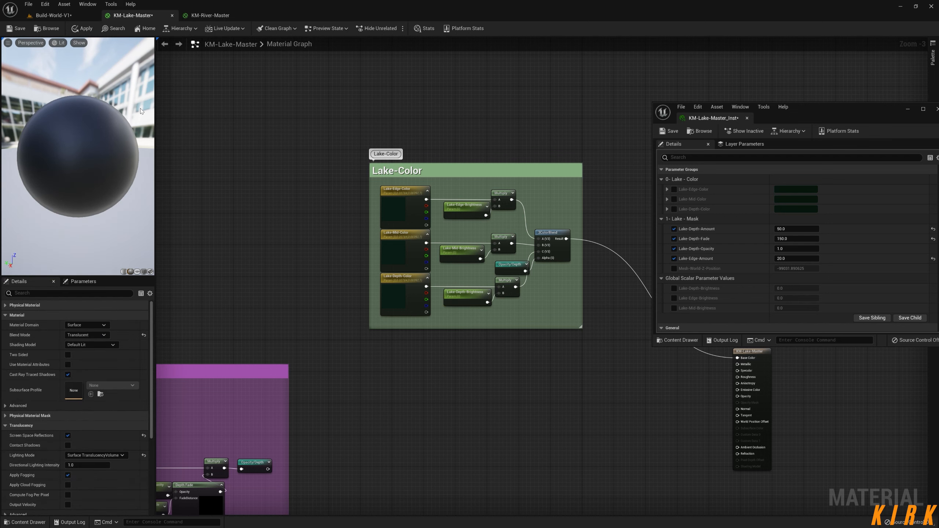
click(82, 28)
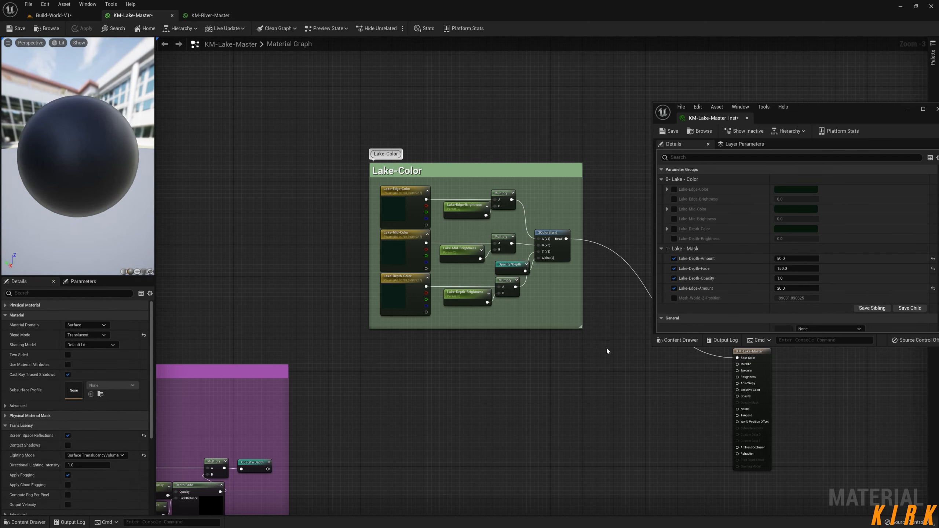
click(55, 15)
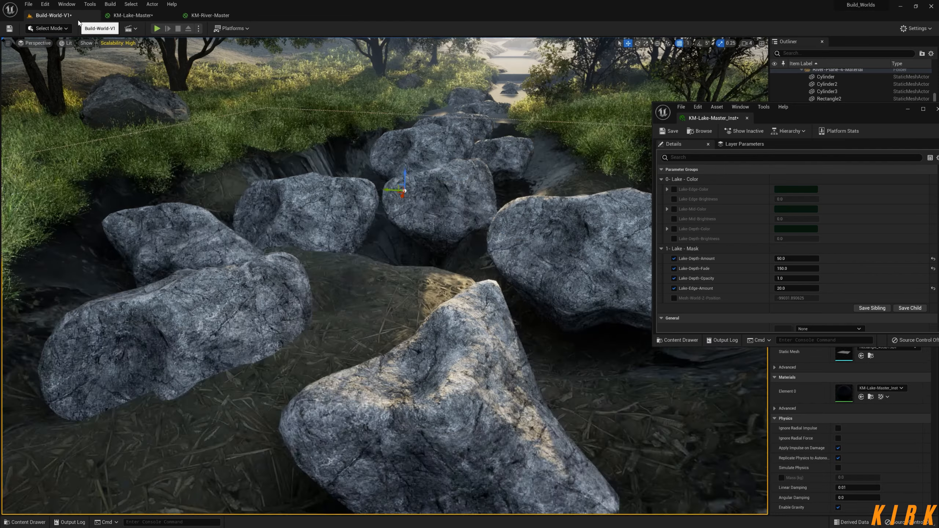
Step: Return to the KM-Lake-Master graph and move the three brightness nodes slightly left, away from their Multiply nodes
click(155, 15)
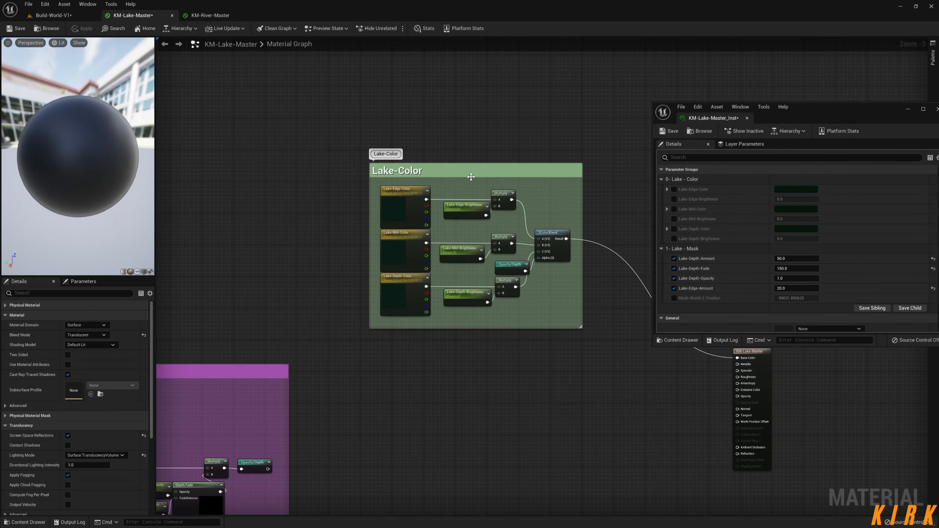
drag(466, 212, 458, 212)
drag(463, 257, 458, 256)
drag(464, 297, 459, 296)
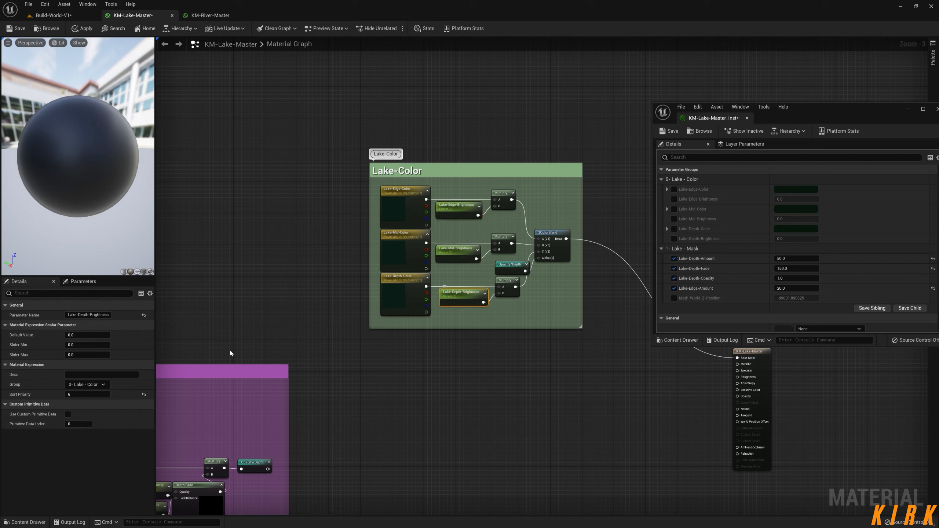
Step: Set the default value of the Depth, Mid and Edge brightness parameters to 1
drag(106, 337, 111, 336)
click(457, 259)
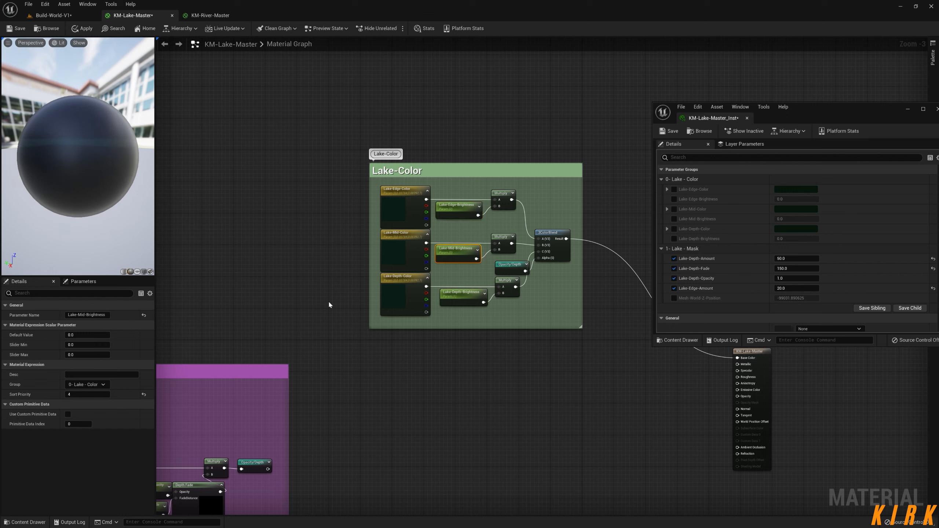
click(96, 337)
text(1)
key(Return)
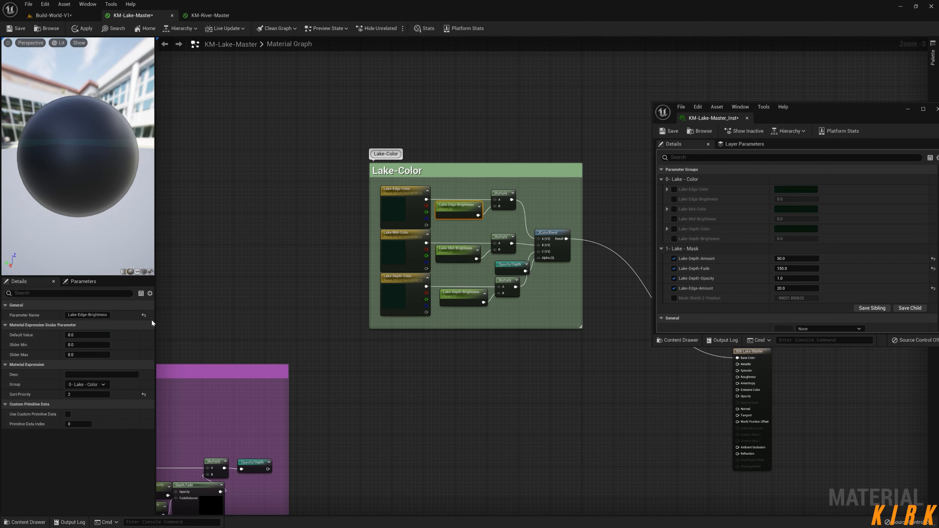
Step: Apply the new brightness defaults and view the lake surface in the Build-World-V1 level
click(288, 239)
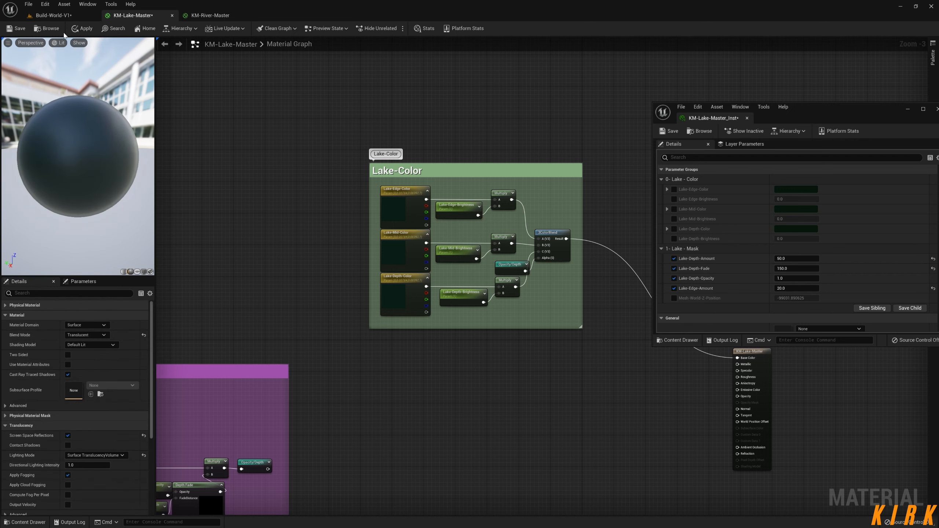
click(82, 28)
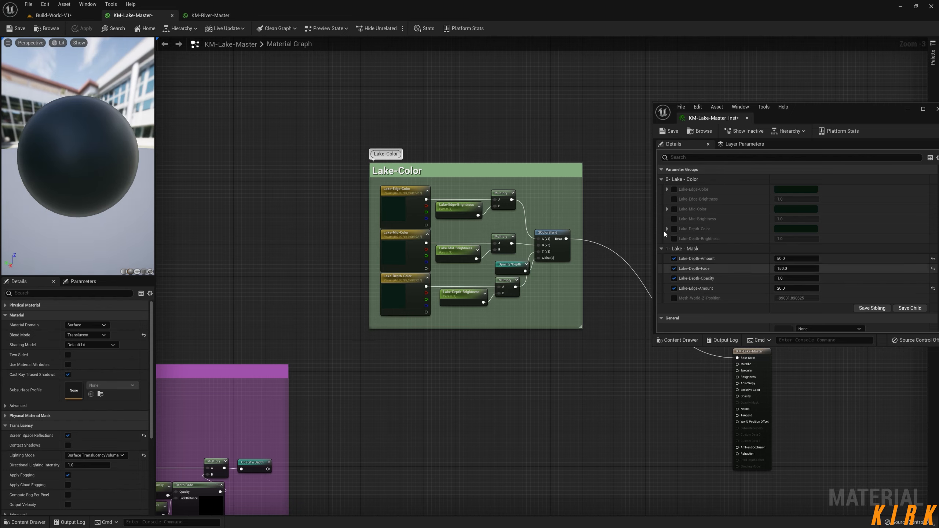
click(79, 15)
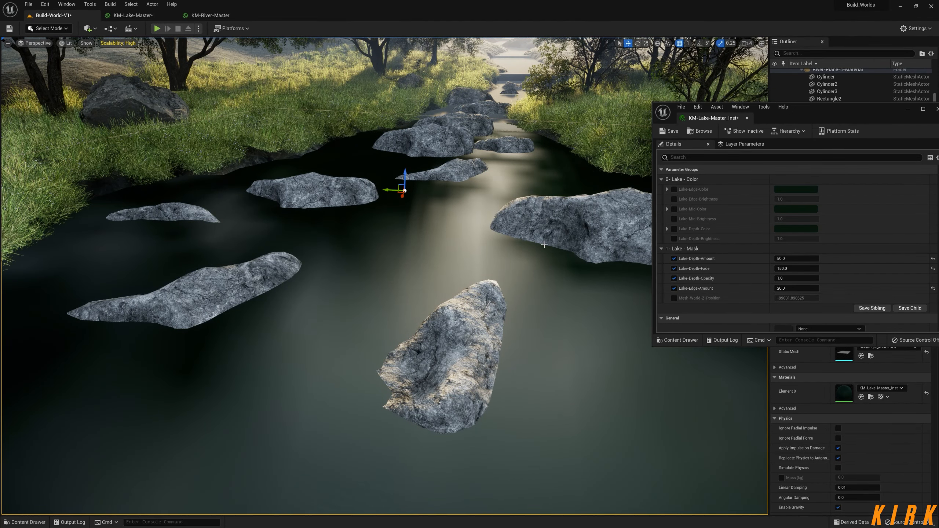
Step: Enable the Lake-Edge-Brightness, Lake-Mid-Brightness and Lake-Depth-Brightness overrides in KM-Lake-Master_Inst
right_drag(385, 276, 416, 276)
click(674, 200)
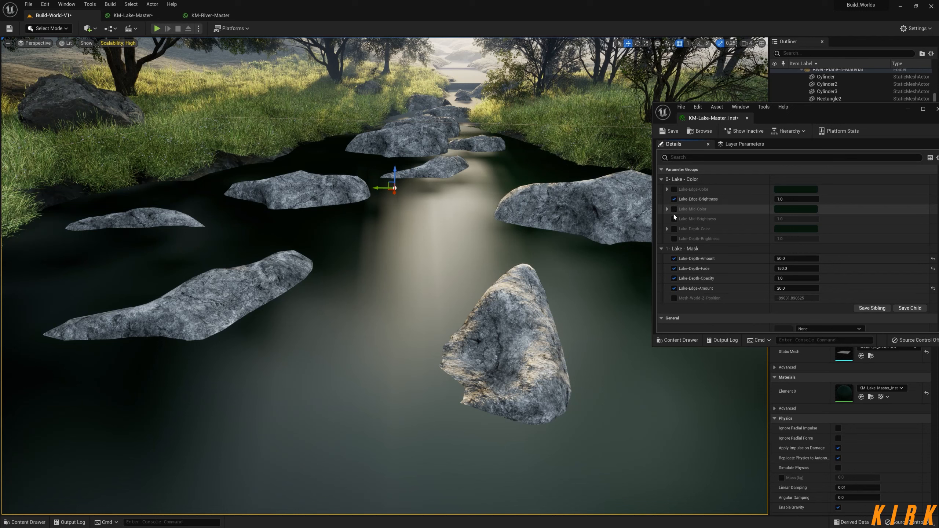
click(674, 219)
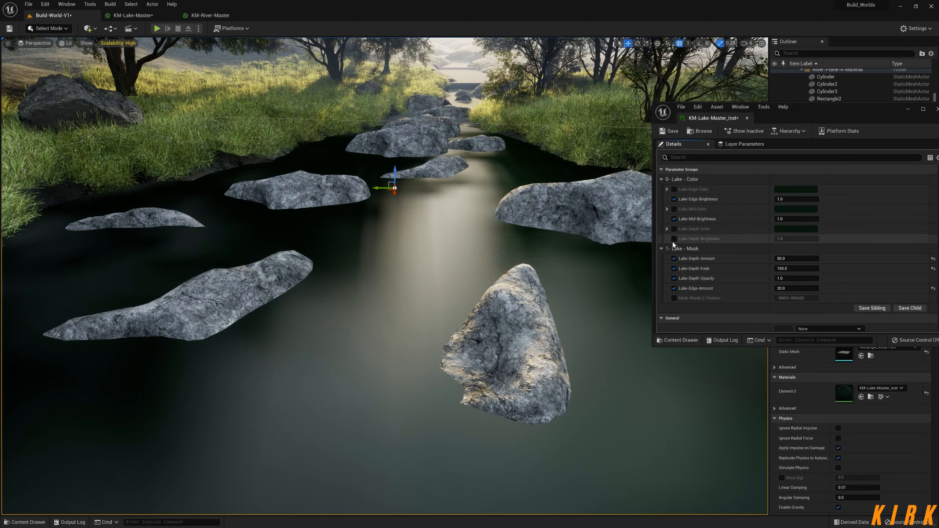
click(674, 238)
Step: Set Lake-Edge-Brightness to 0.5 and Lake-Mid-Brightness to 0.7 in the material instance
click(795, 199)
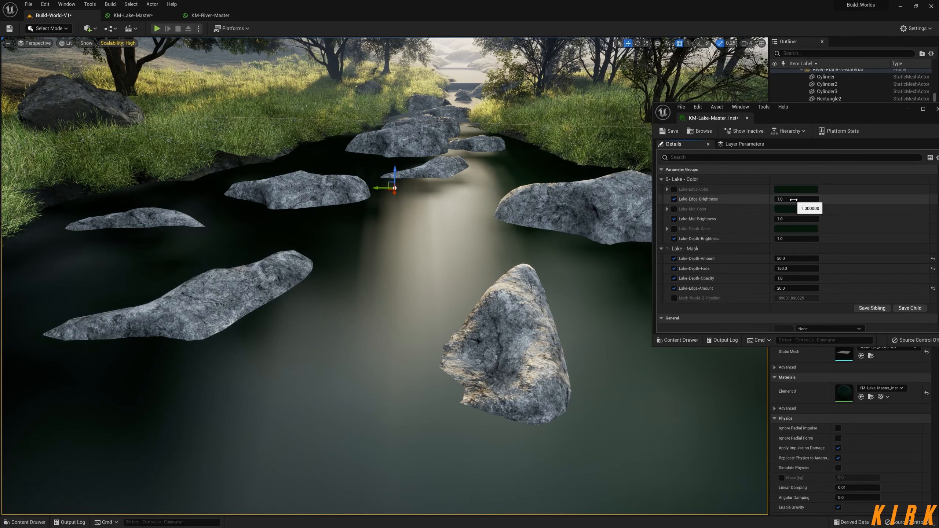
key(BackSpace)
text(.5)
key(Return)
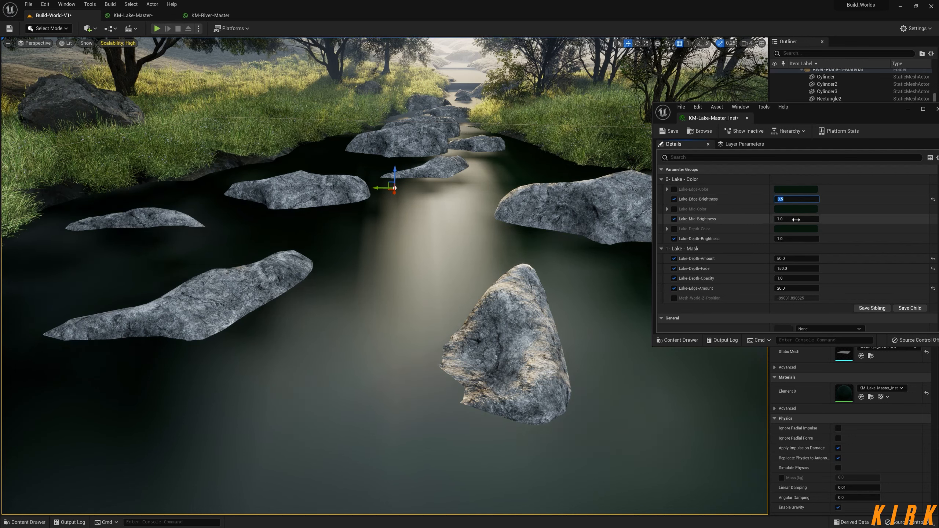
click(796, 219)
key(BackSpace)
text(7)
key(Return)
right_drag(385, 276, 363, 334)
text(.)
click(674, 228)
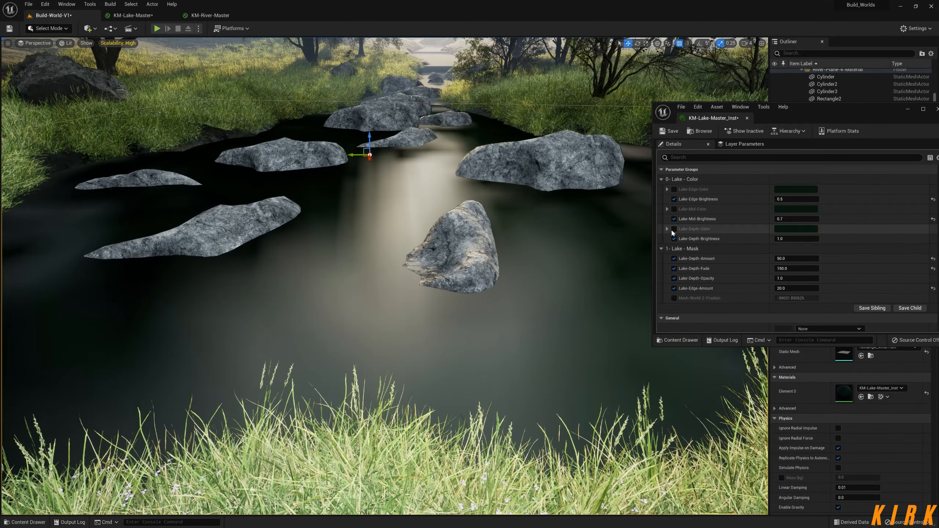
Step: Override Lake-Depth-Color in KM-Lake-Master_Inst with a dark blue, hue about 238.6, saturation 1.0 and value about 0.0226
click(805, 230)
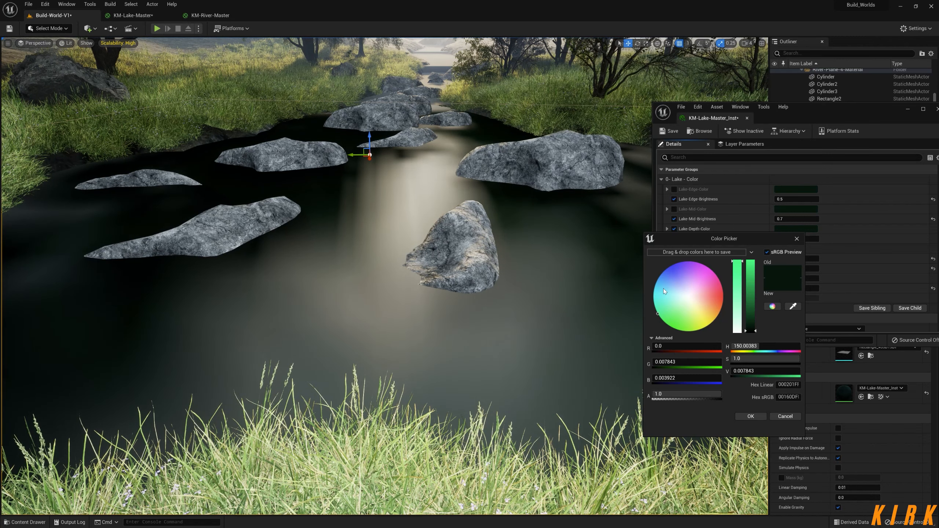
click(670, 266)
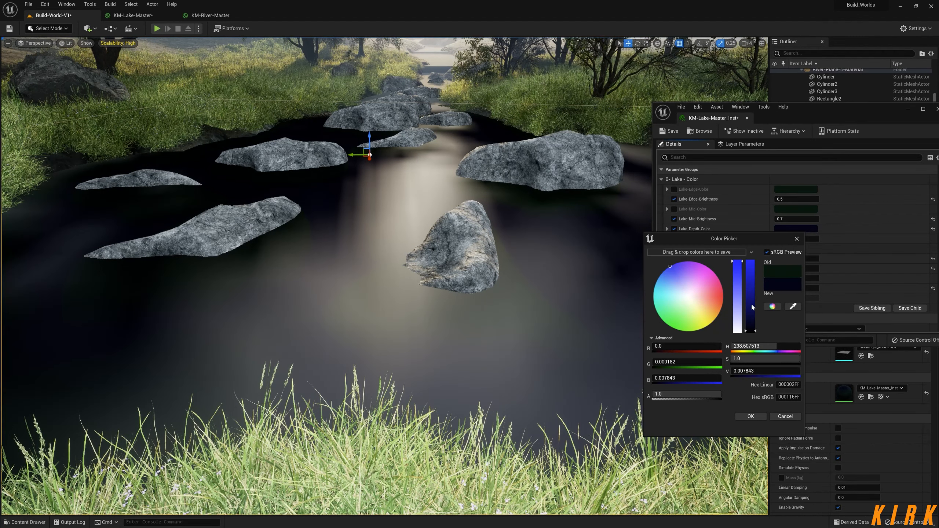
drag(754, 332, 754, 329)
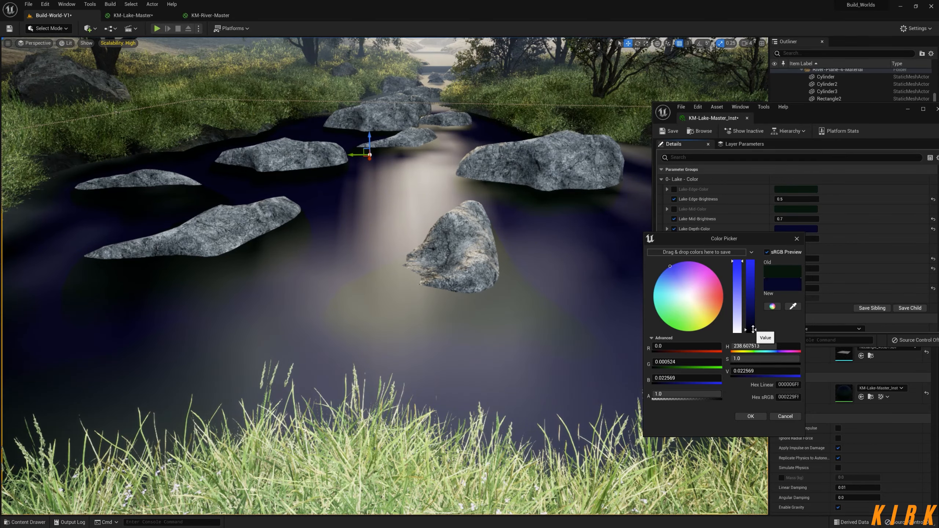
click(750, 416)
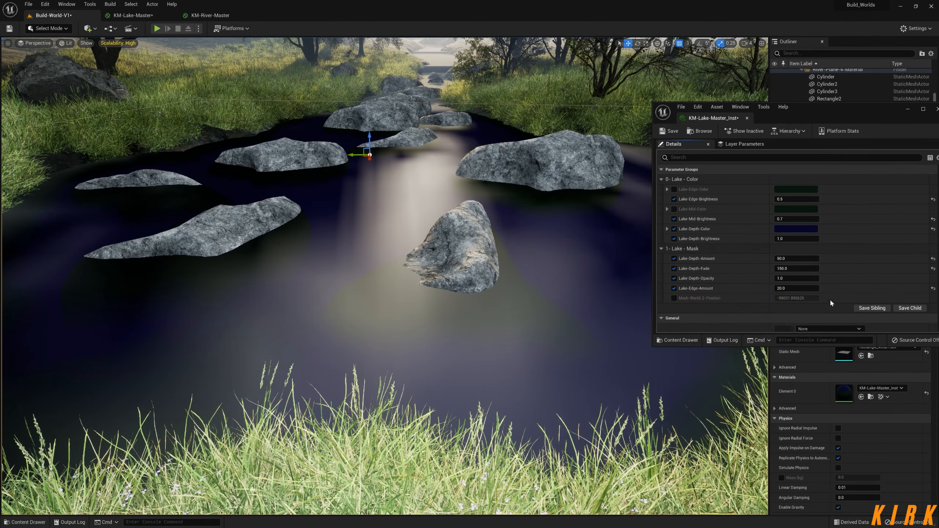
right_drag(518, 259, 394, 265)
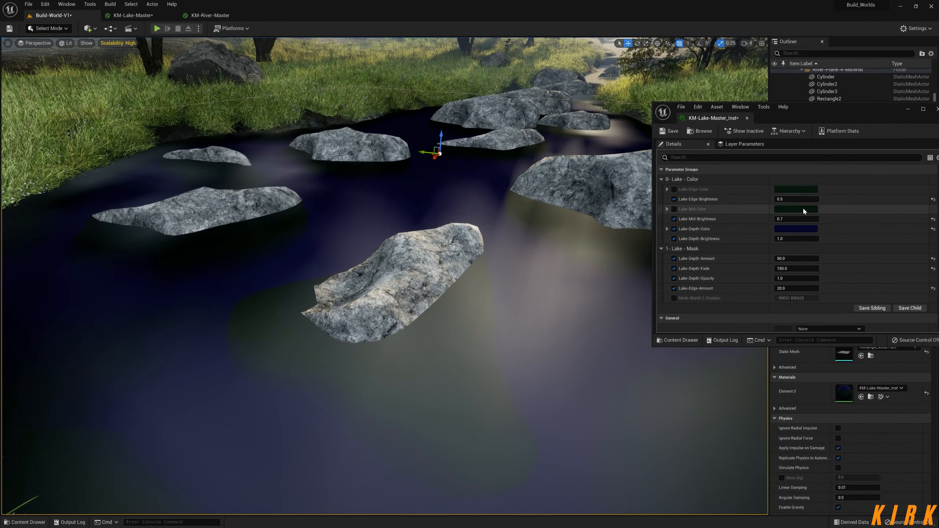
Step: Enable the Lake-Mid-Color override, accepting its existing dark green, and inspect the color blend around the lake rocks
click(674, 209)
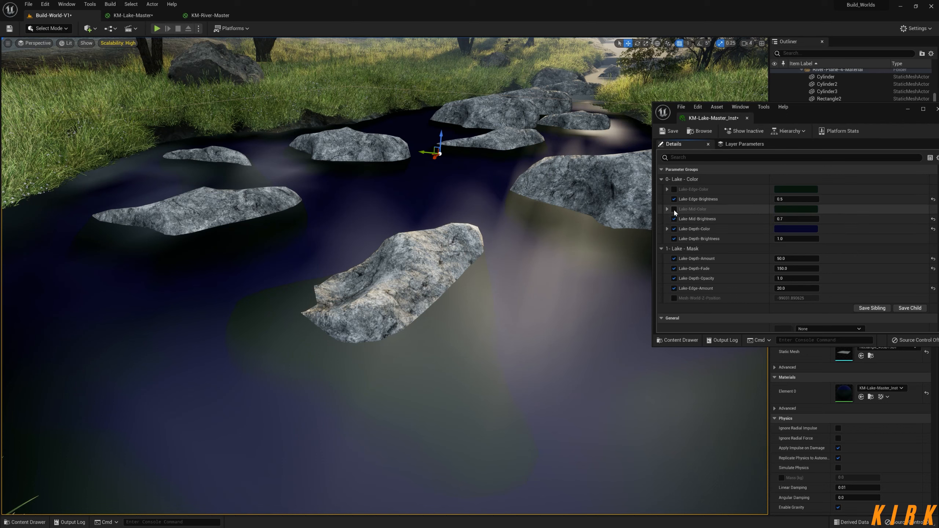
click(787, 209)
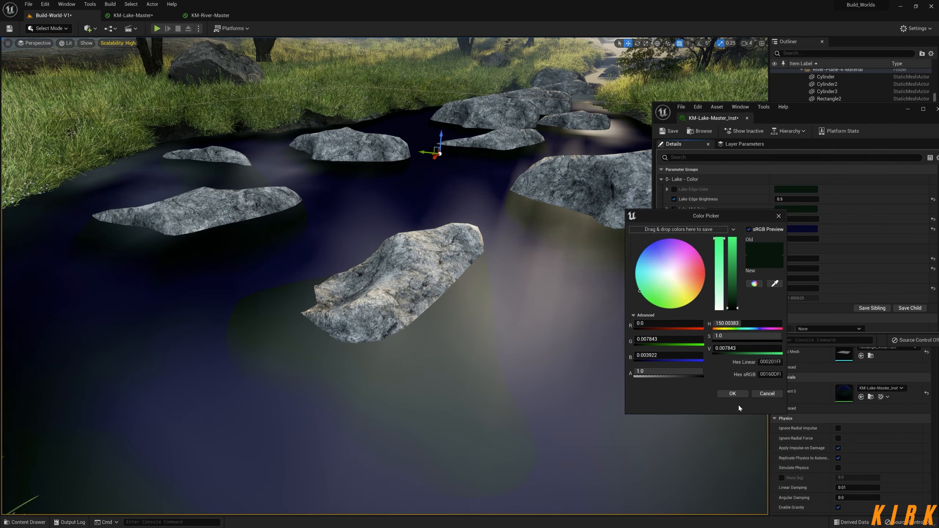
click(733, 393)
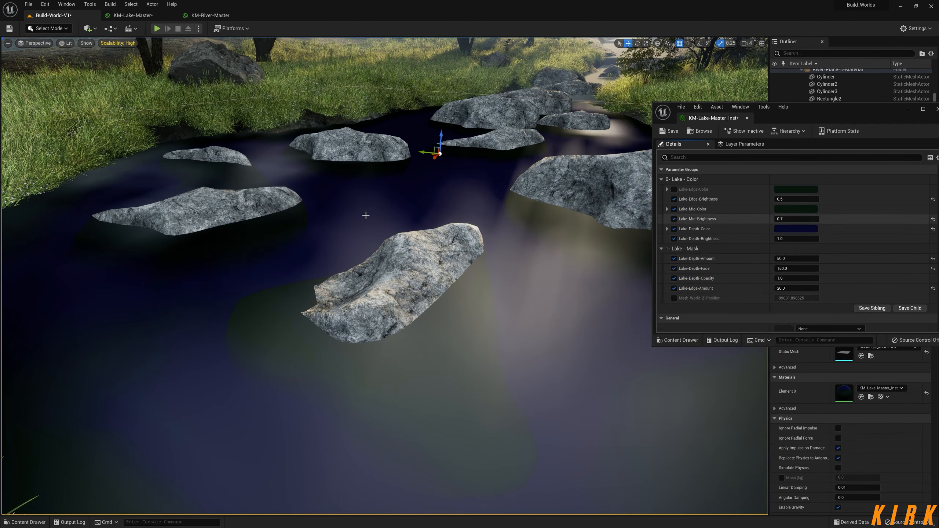
right_drag(599, 238, 562, 265)
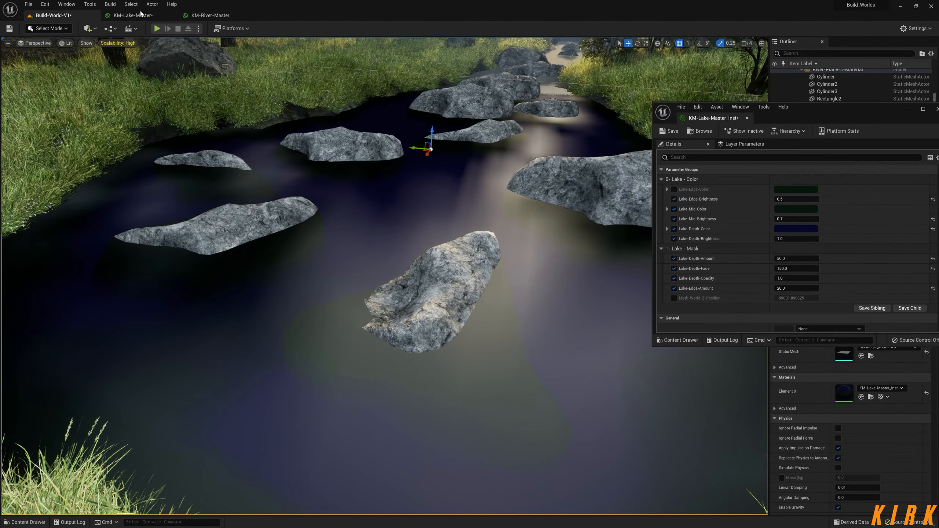
Step: Add a Lerp_3Color node to the KM-Lake-Master graph and place it in the empty area below the Lake-Color group
click(142, 16)
right_drag(535, 347, 528, 238)
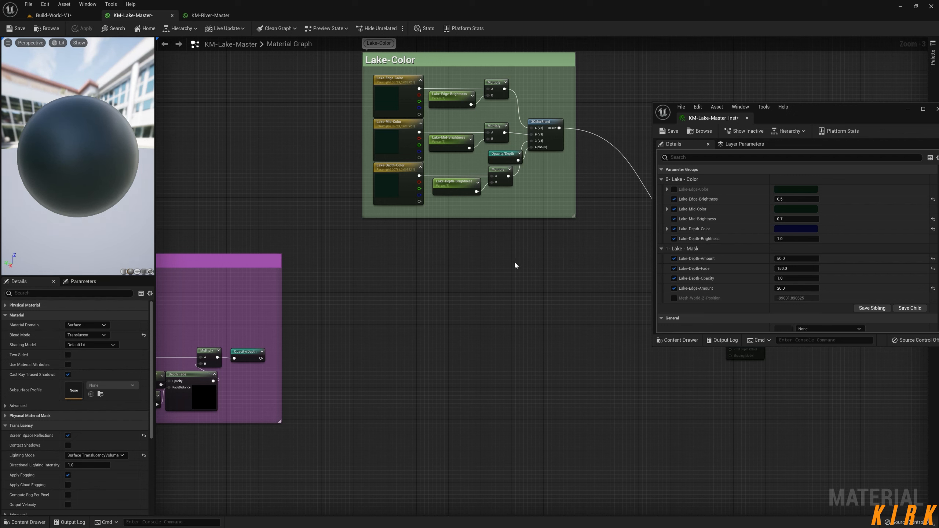
right_click(457, 311)
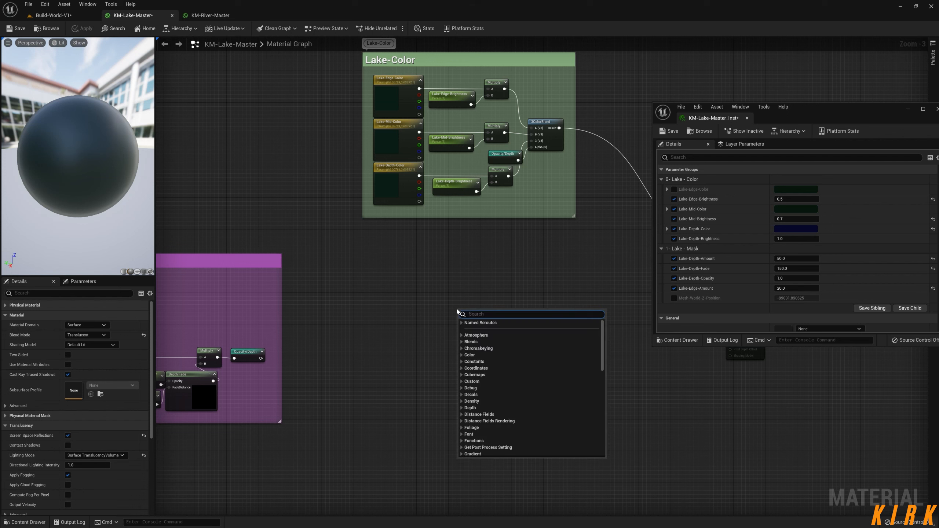
text(3)
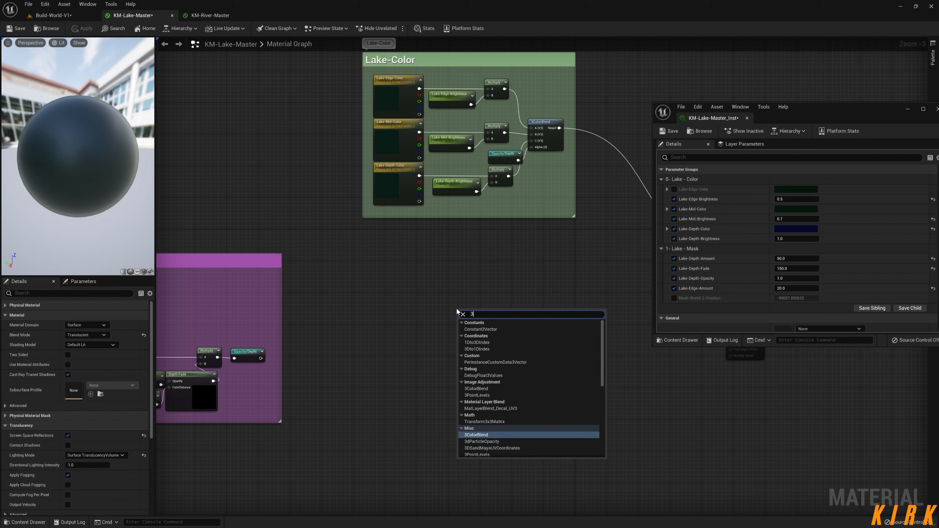
key(Down)
key(Down)
key(Down)
key(Down)
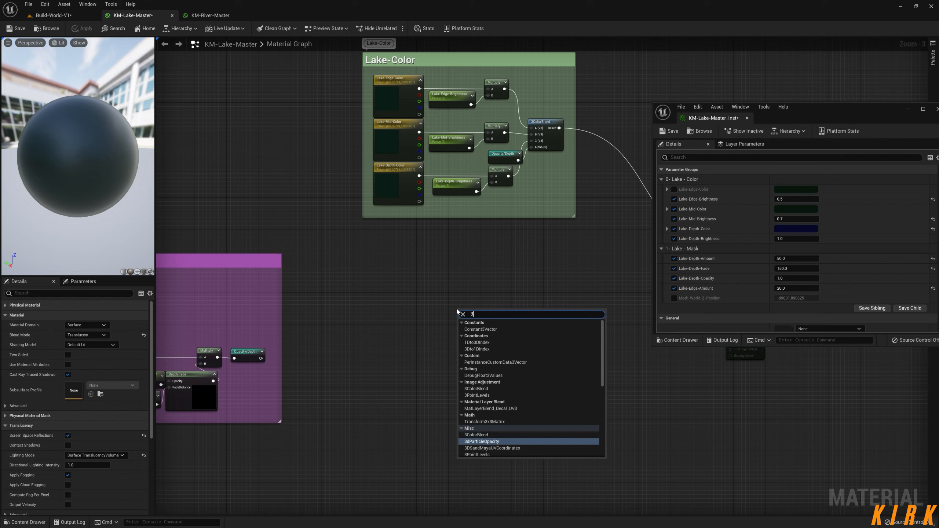
key(Down)
key(Down)
key(Down)
key(Down)
key(Down)
key(Down)
key(Down)
key(Down)
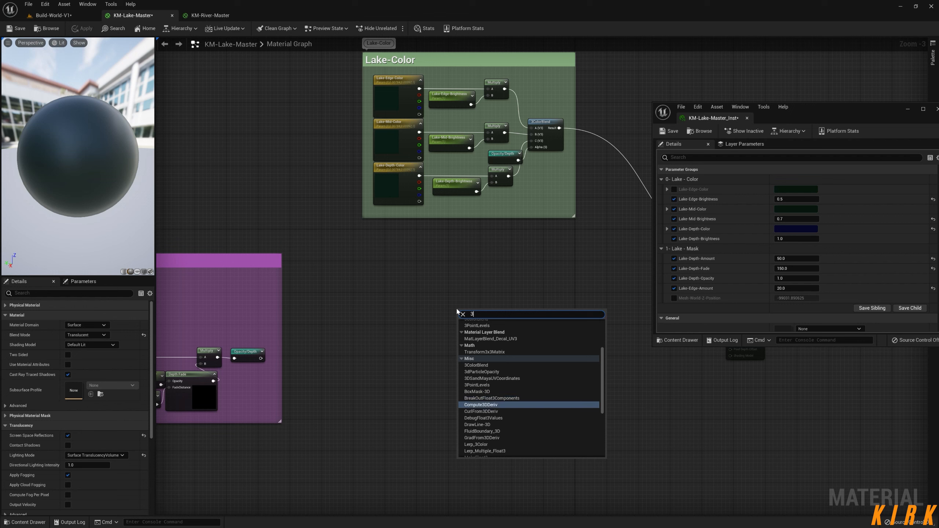
key(Down)
key(Down)
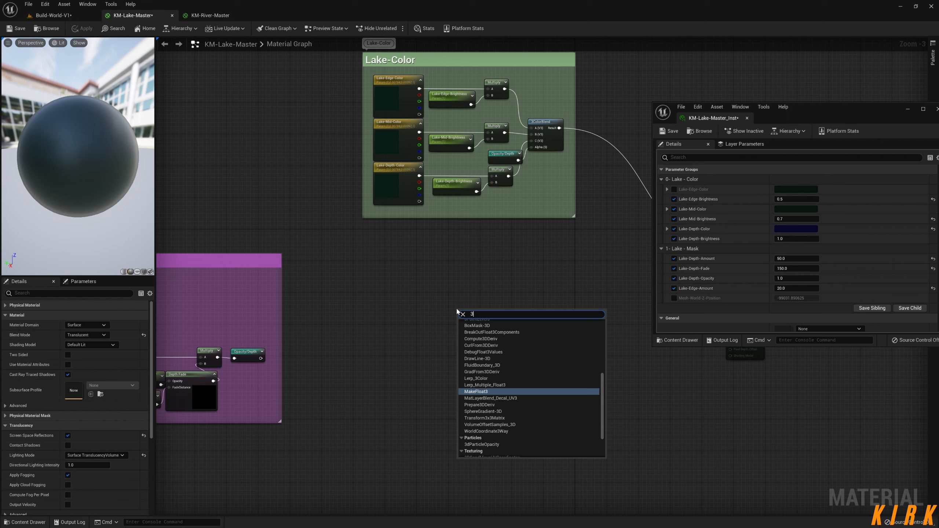
key(Up)
key(Up)
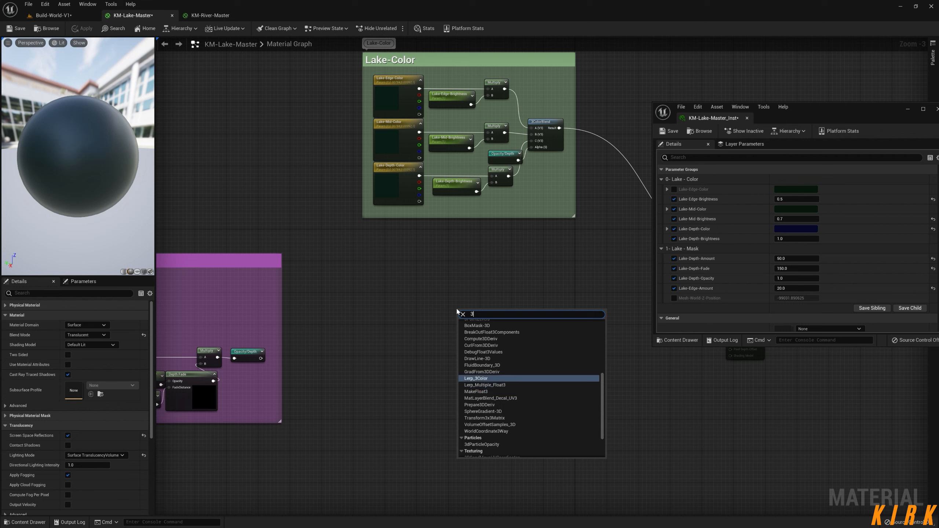
key(Return)
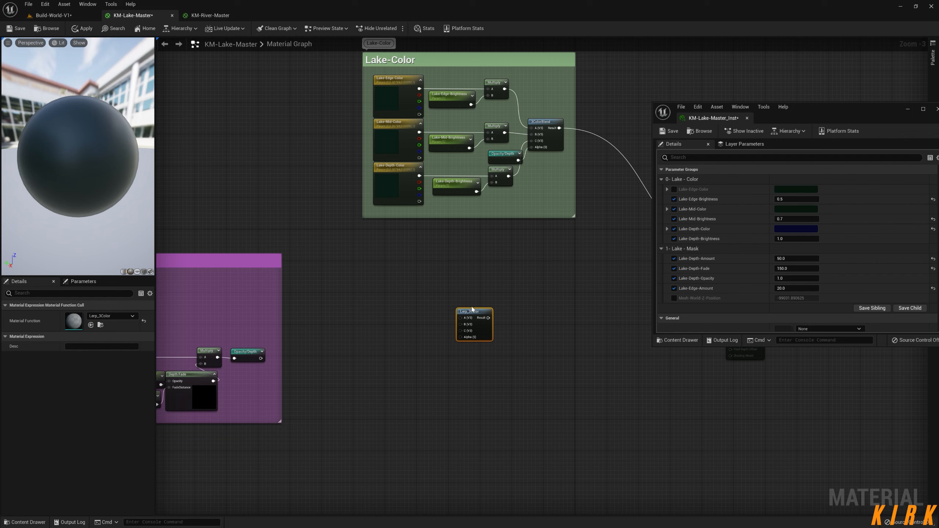
drag(476, 313, 548, 302)
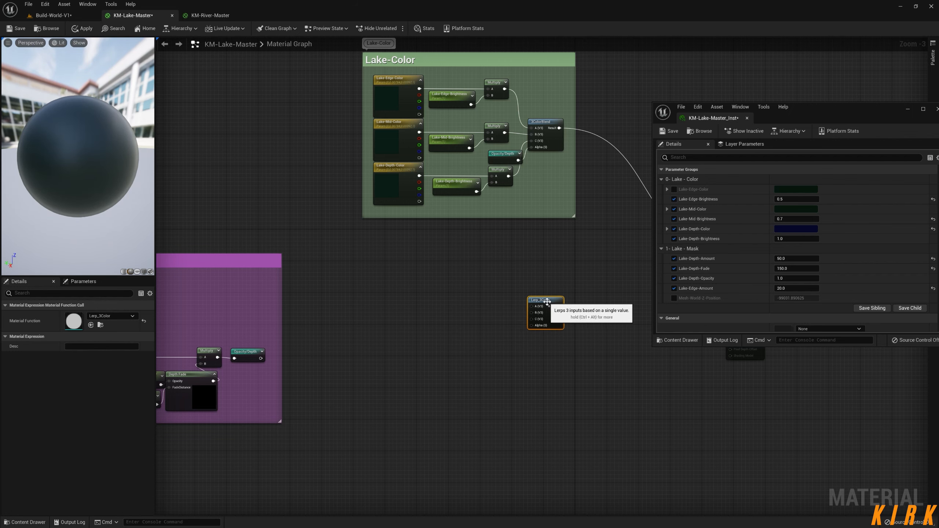
right_drag(544, 346, 489, 389)
drag(518, 319, 525, 335)
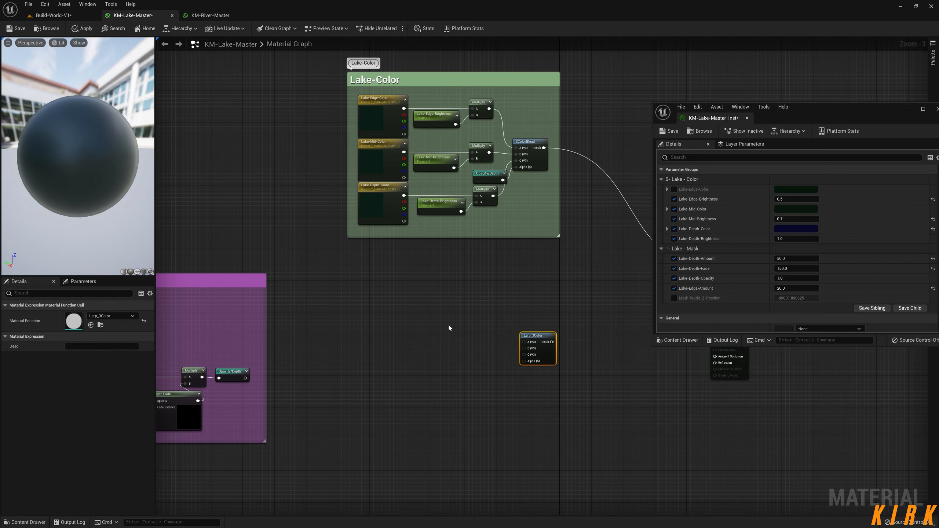
Step: Copy the Lake-Edge-Brightness, Lake-Mid-Brightness and Lake-Depth-Brightness parameters and paste them beside the Lerp_3Color node
right_drag(473, 345, 402, 349)
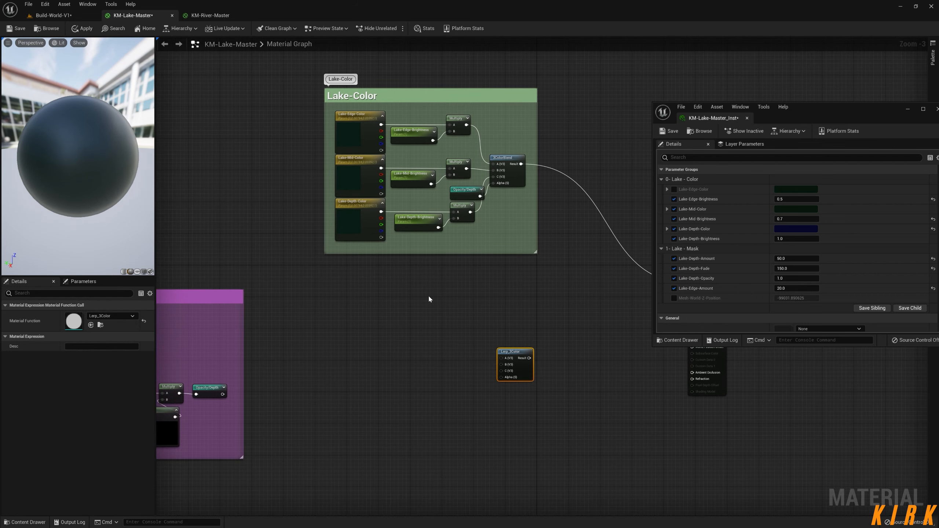
drag(435, 113, 416, 236)
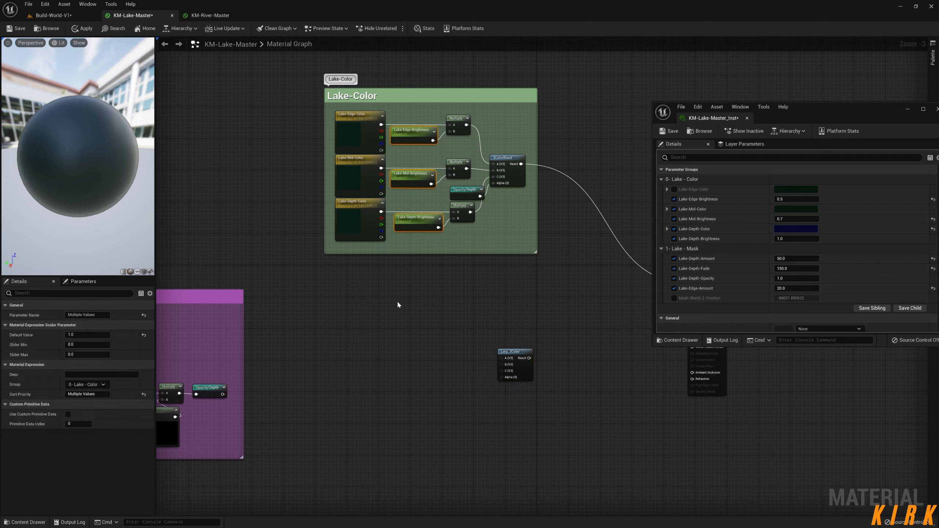
key(ctrl+c)
key(ctrl+v)
Step: Rename the copied edge and mid parameters Lake-Edge-Opcaity and Lake-Mid-Opcaity, and select the copied depth parameter
click(443, 307)
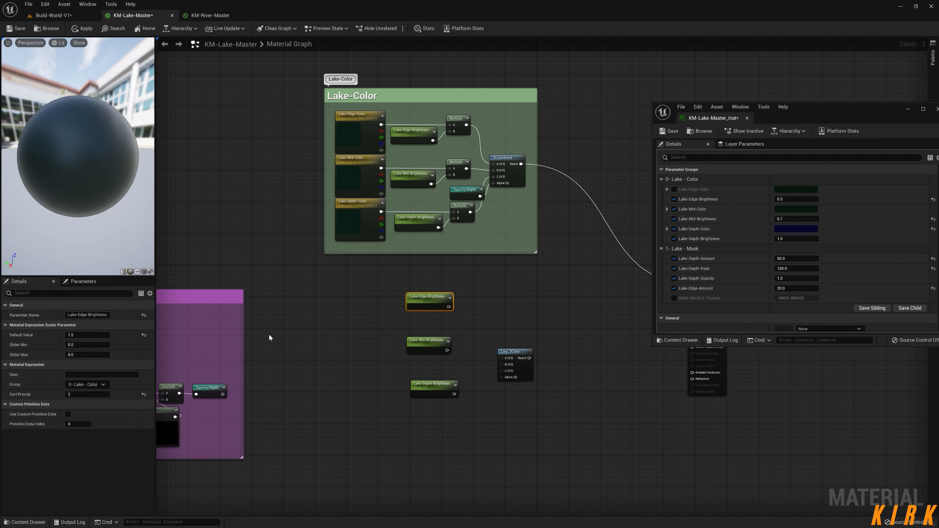
double_click(97, 315)
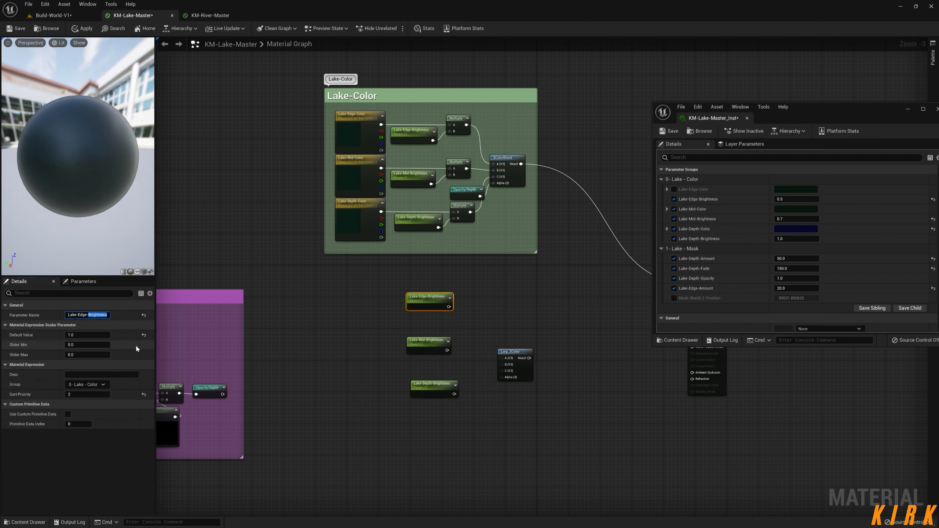
text(Opcaity)
double_click(95, 315)
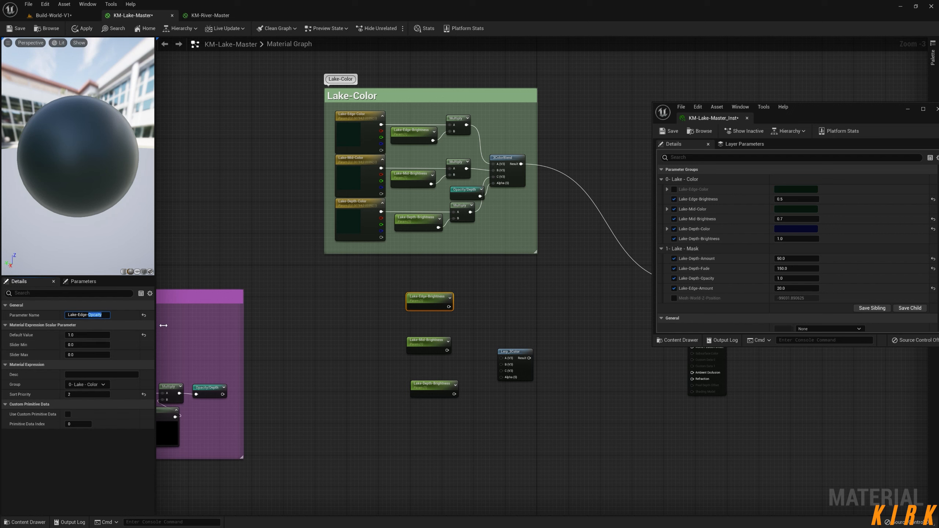
click(423, 348)
double_click(95, 315)
text(Opcaity)
click(431, 387)
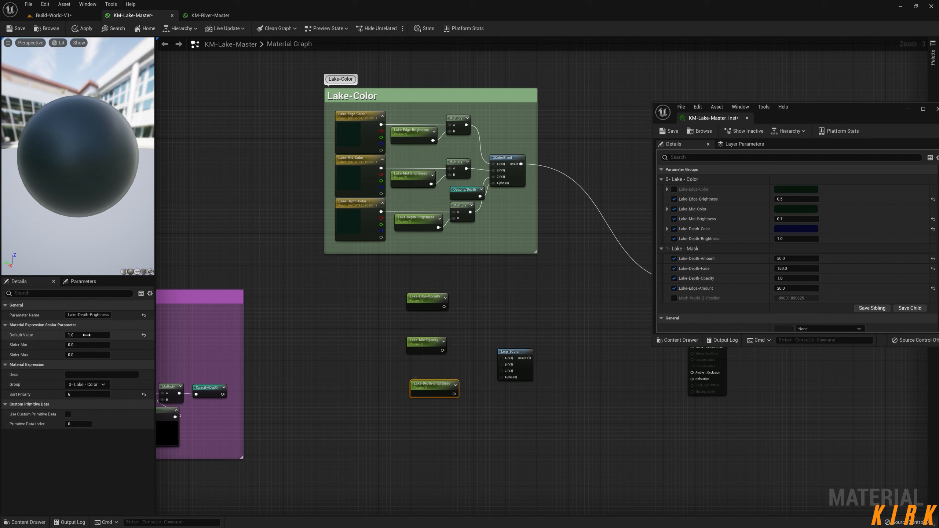
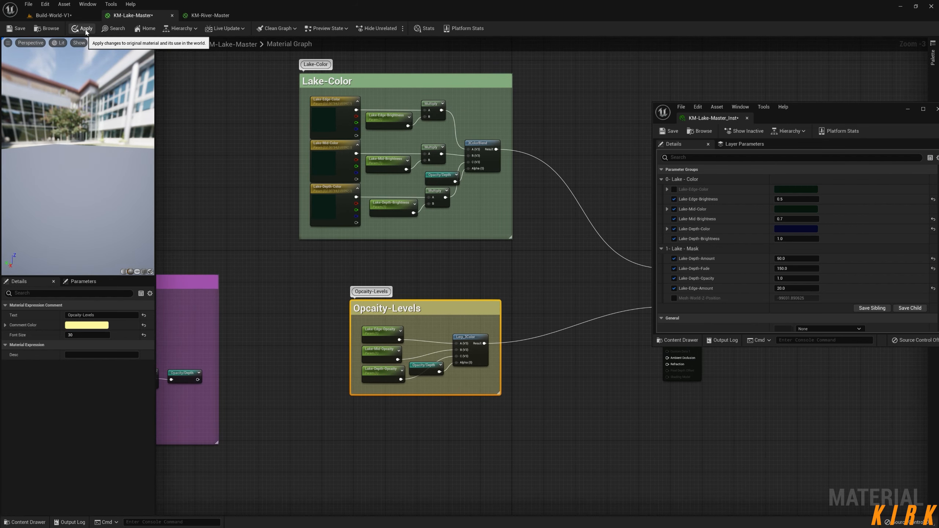
Step: Apply the KM-Lake-Master changes and return to the Build-World-V1 level
click(83, 29)
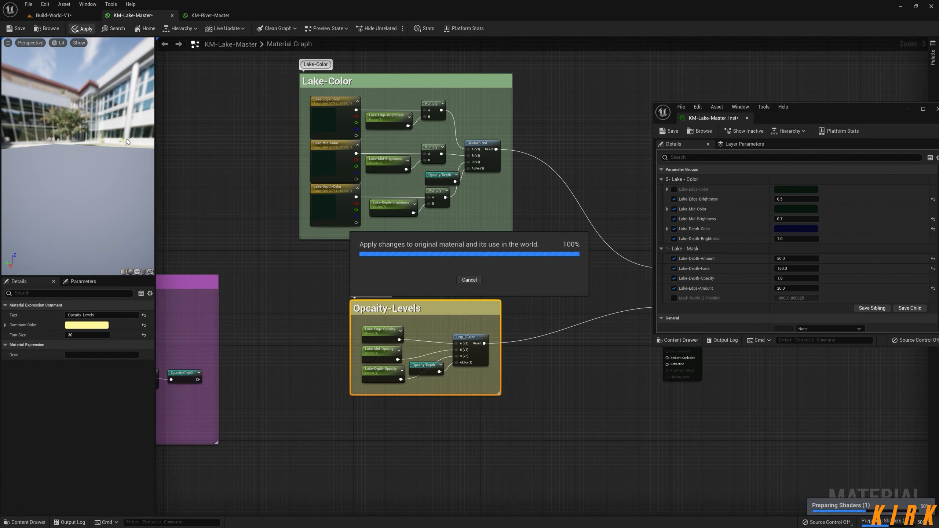
scroll(805, 274, down, 2)
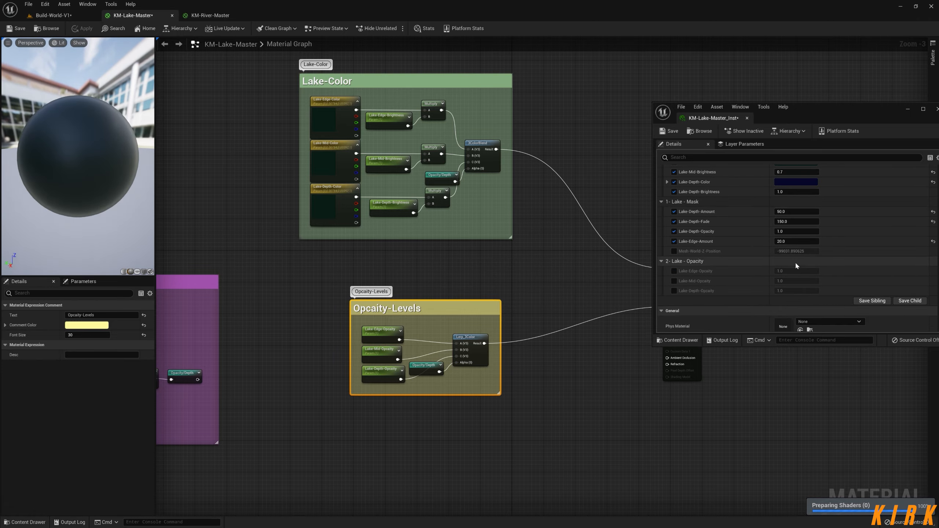
scroll(806, 274, up, 2)
click(53, 15)
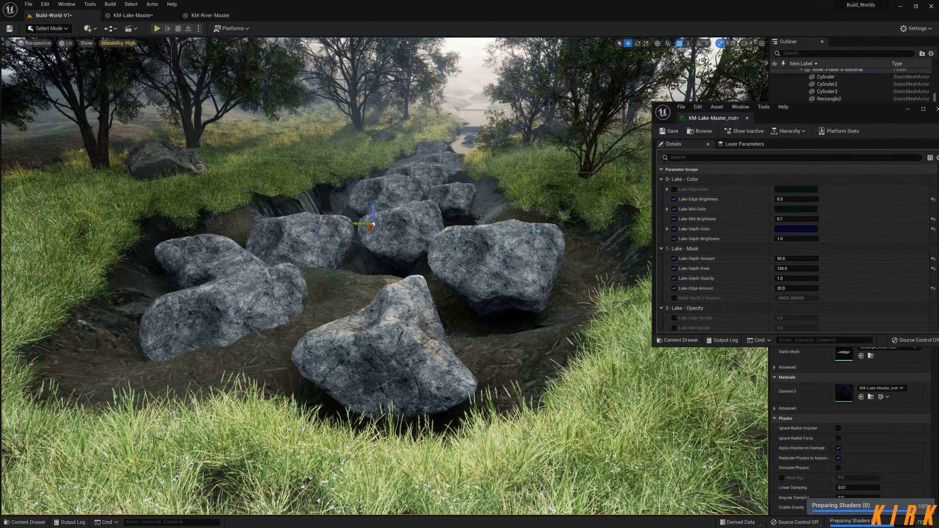
Step: Enable the edge, mid and depth overrides in the 2- Lake - Opacity group of KM-Lake-Master_Inst
scroll(818, 290, down, 2)
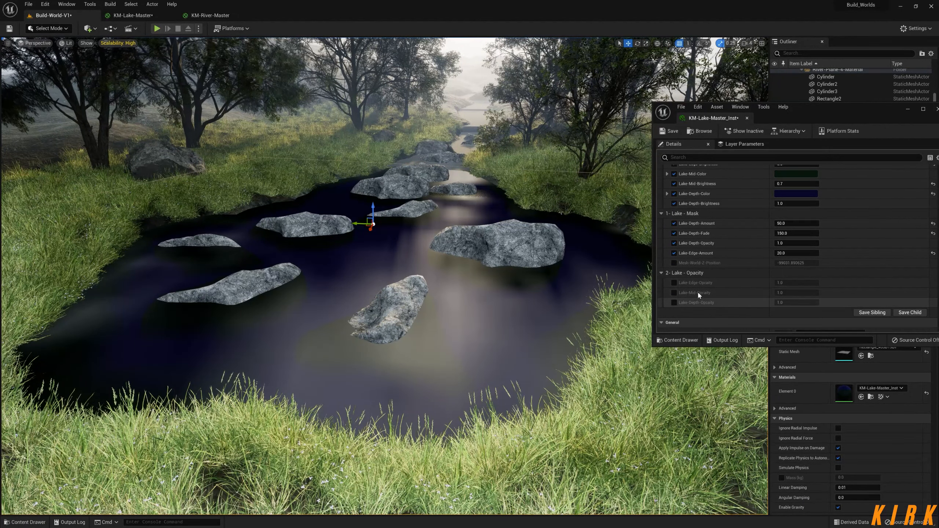
click(674, 283)
click(675, 292)
click(675, 301)
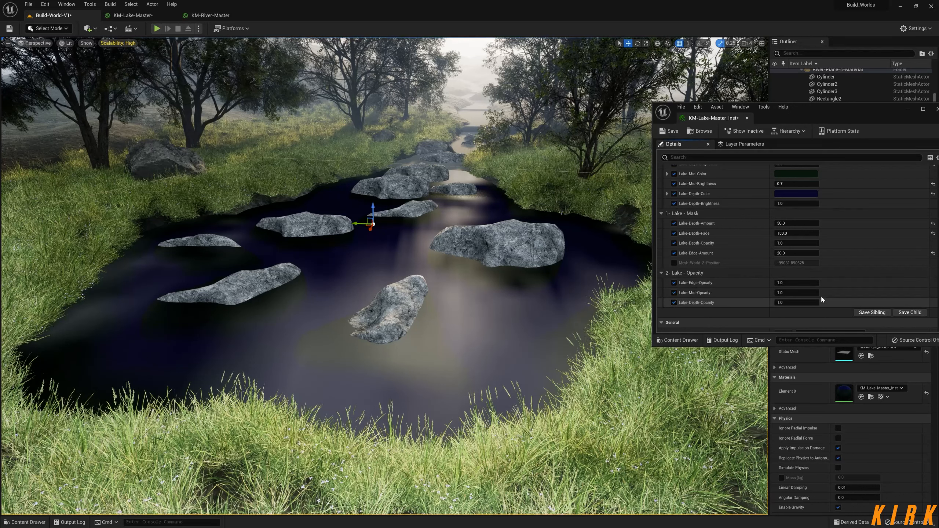
Step: Set Lake-Edge-Opcaity to 0.4, Lake-Mid-Opcaity to 0.6 and Lake-Depth-Opcaity to 0.95 in the 2- Lake - Opacity group
click(792, 284)
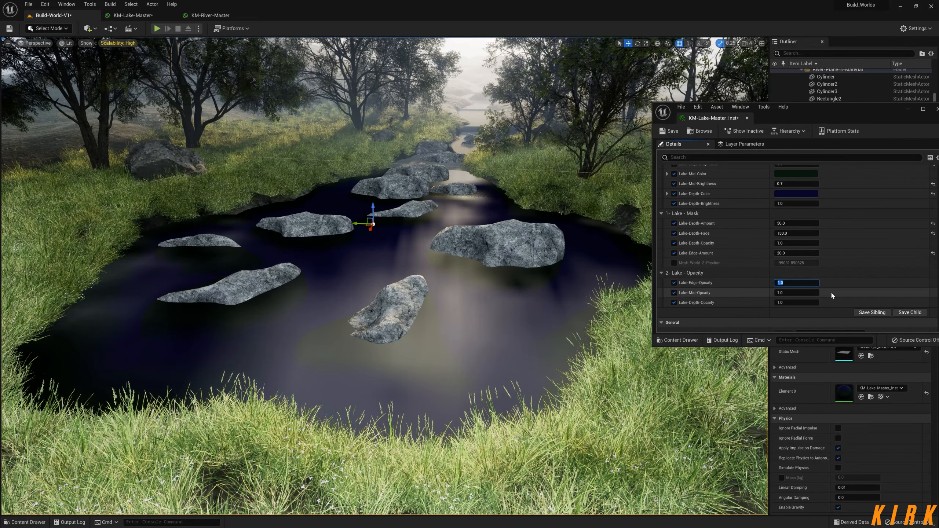
text(.4)
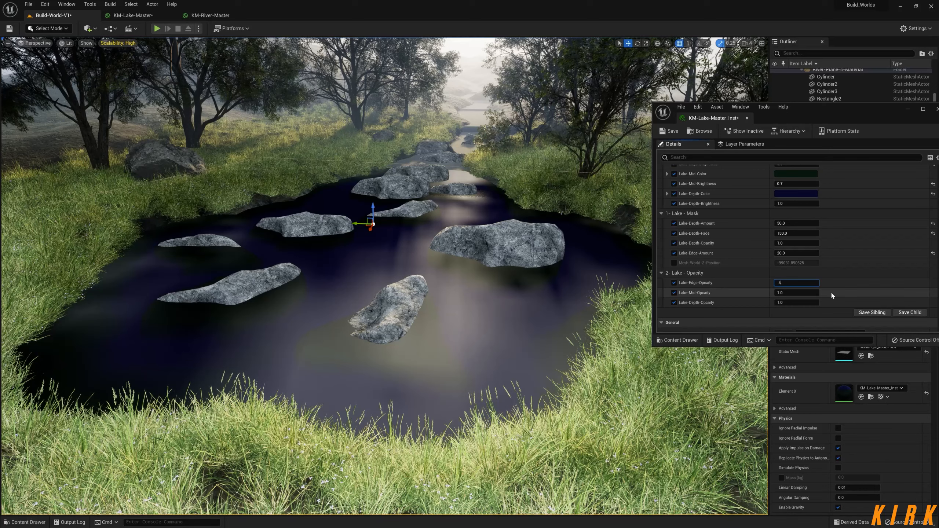
key(Return)
right_drag(492, 305, 435, 317)
key(w)
key(s)
click(791, 293)
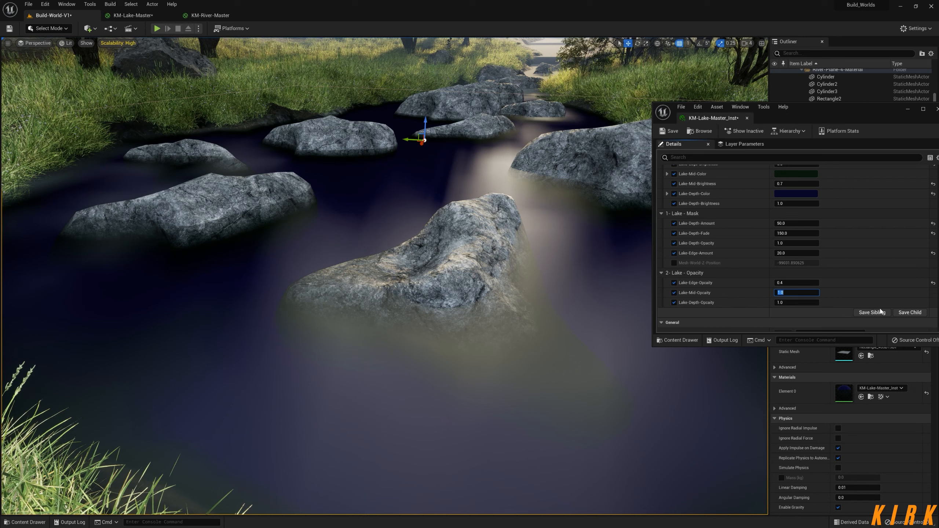
text(6)
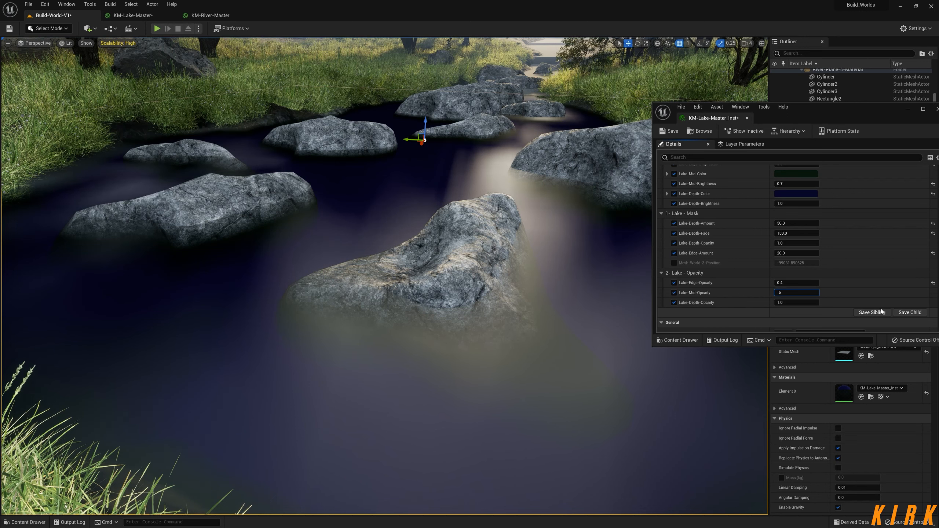
key(Tab)
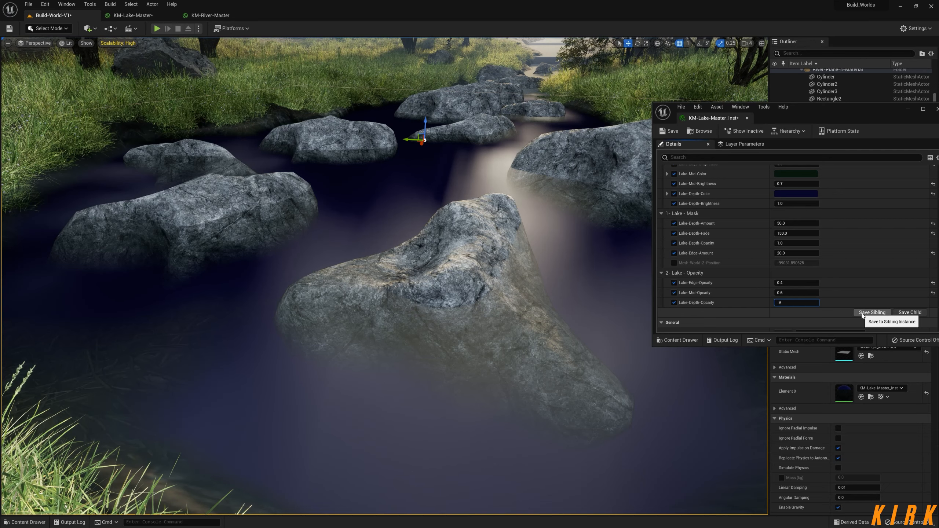
right_drag(510, 185, 493, 250)
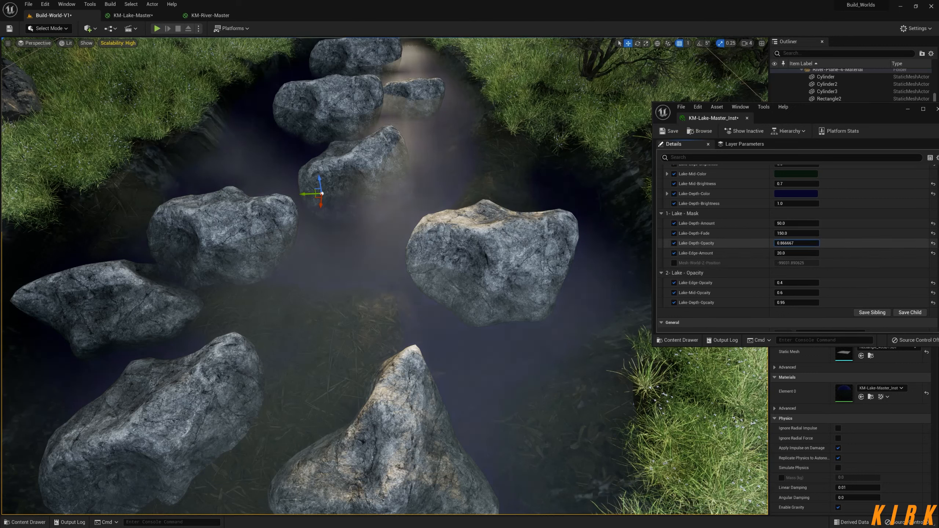
Step: Try lower and higher Lake-Depth-Opacity values in the 1- Lake - Mask group, and set it back to 1
drag(797, 243, 816, 243)
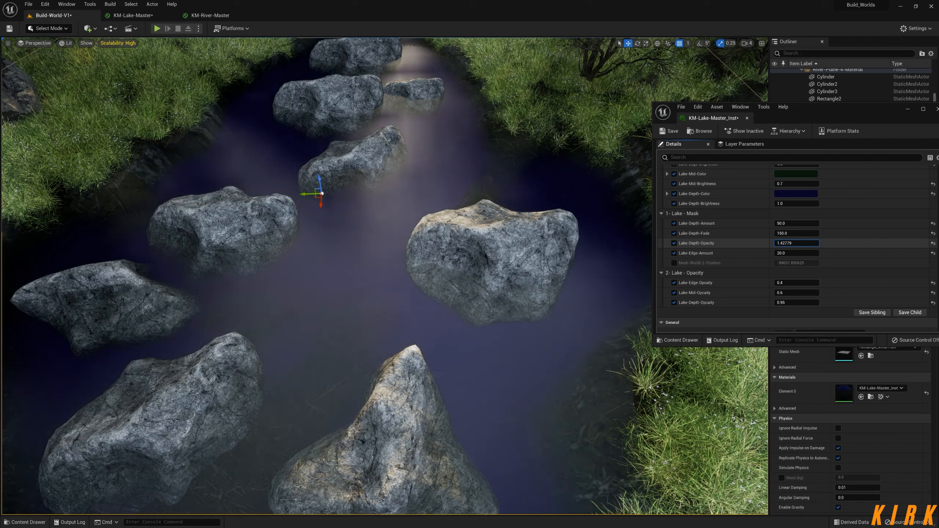
click(798, 243)
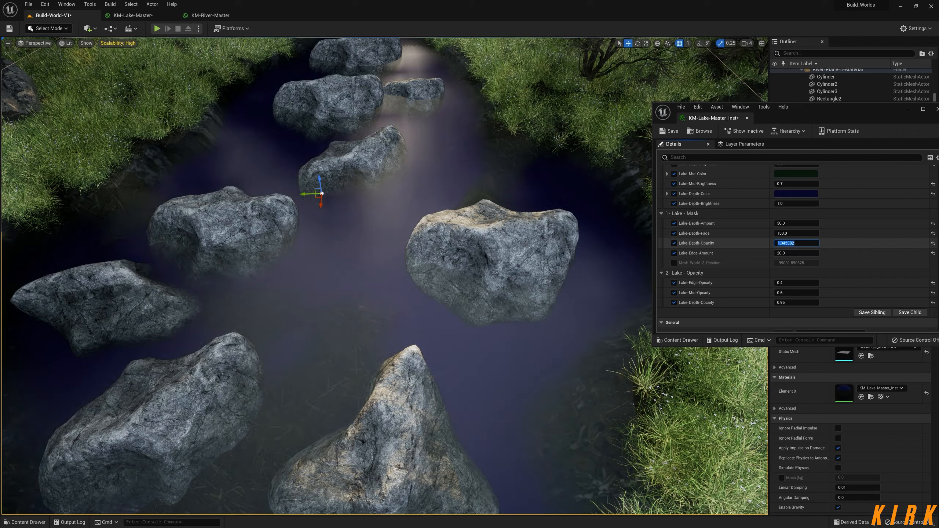
text(1)
key(Return)
Step: Set Lake-Depth-Fade to 100 in the 1- Lake - Mask group
click(797, 231)
text(100)
key(Return)
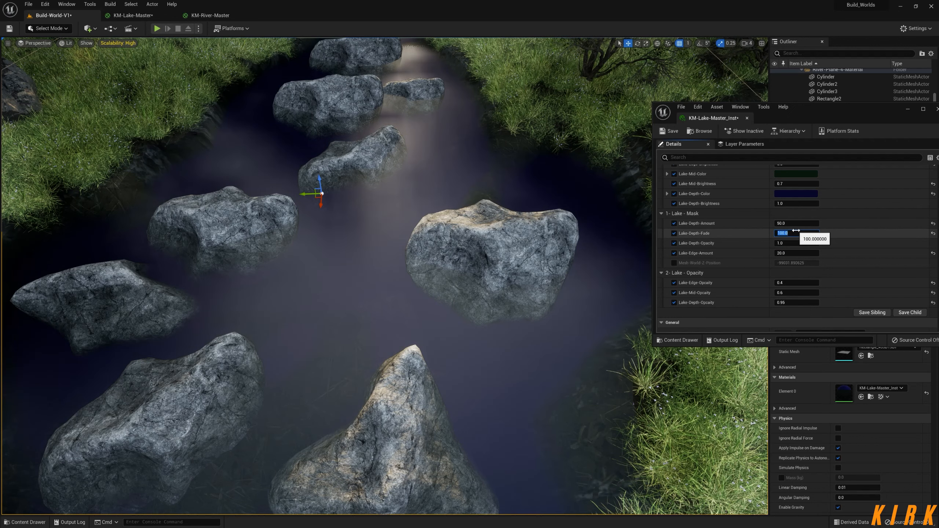
Step: Try Lake-Depth-Amount at 1 and at a much larger value, and reset the parameter to its default
mouse_move(518, 229)
right_down()
mouse_move(507, 274)
mouse_move(466, 240)
mouse_move(509, 230)
right_up()
click(791, 227)
text(0)
text(1)
key(Return)
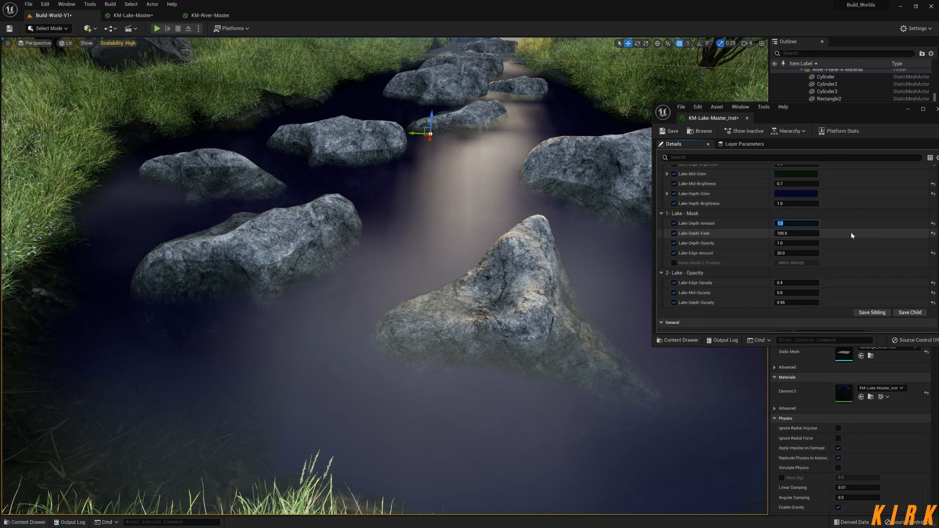
text(500)
key(Return)
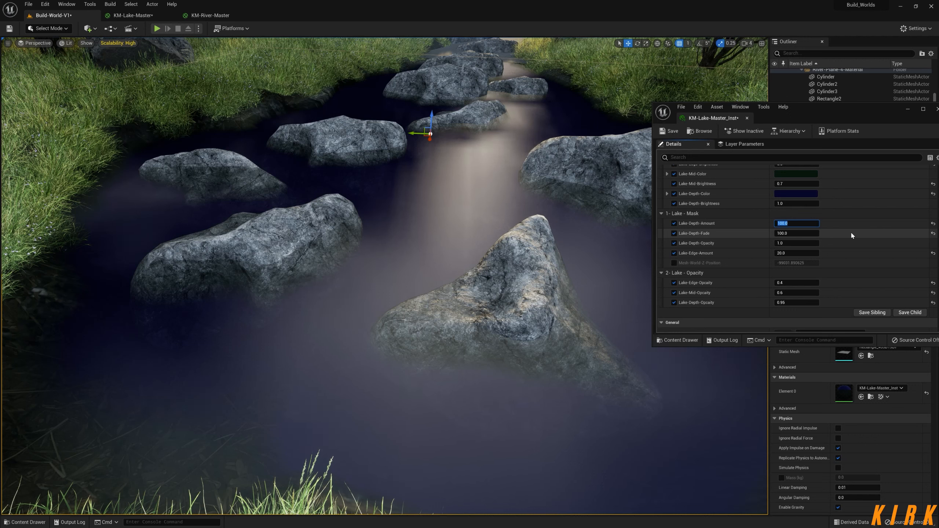
text(1)
click(854, 223)
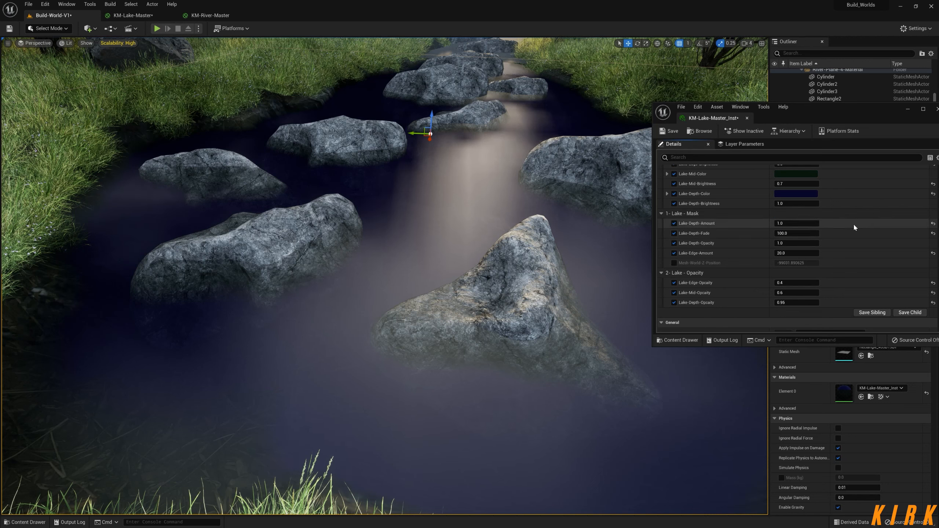
click(932, 225)
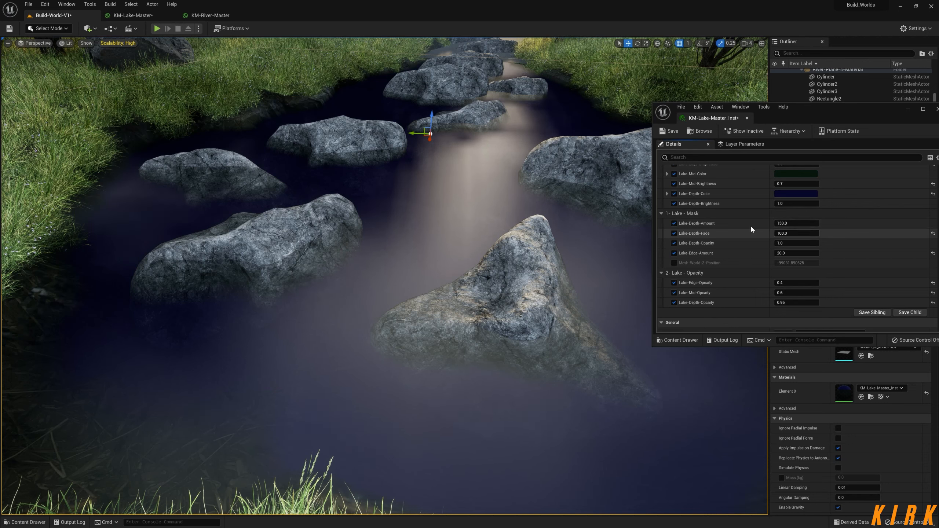
Step: Set Lake-Depth-Amount to 5 and Lake-Depth-Fade to 150 in the 1- Lake - Mask group
click(799, 223)
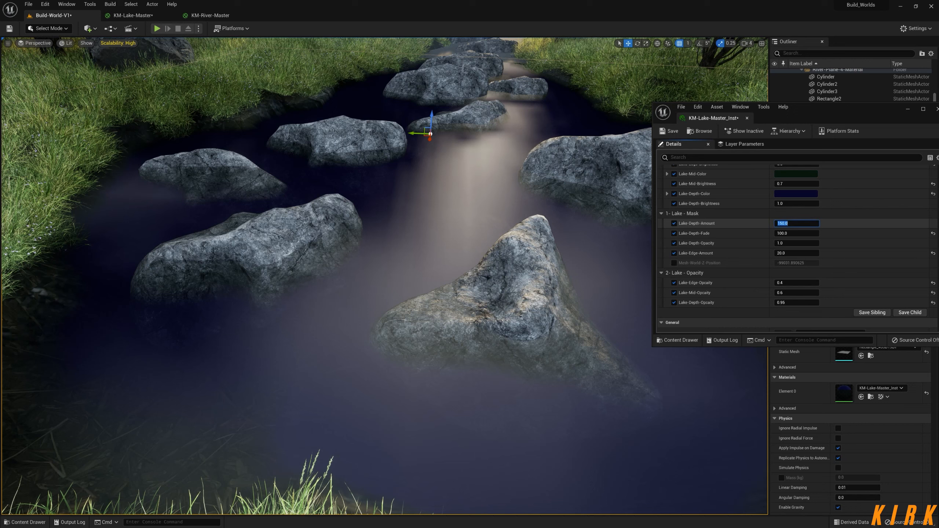
click(845, 234)
text(1)
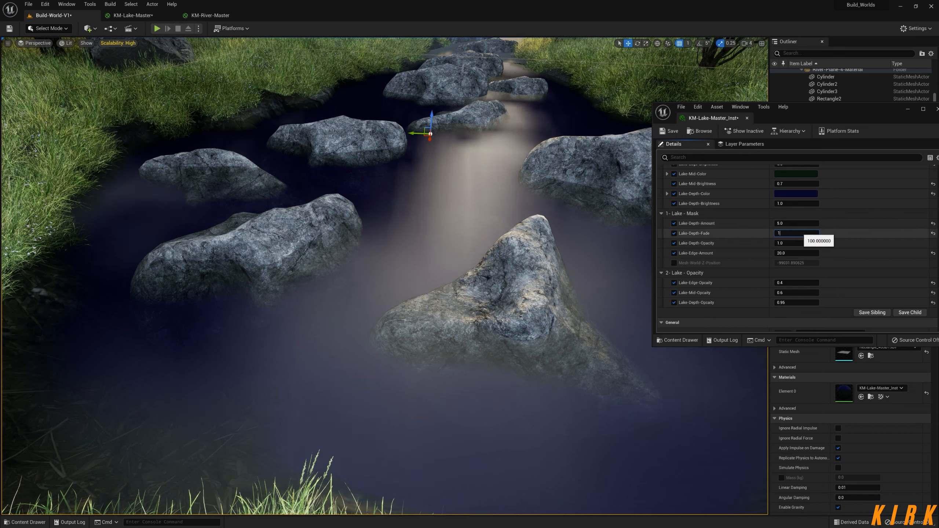
text(50)
key(Return)
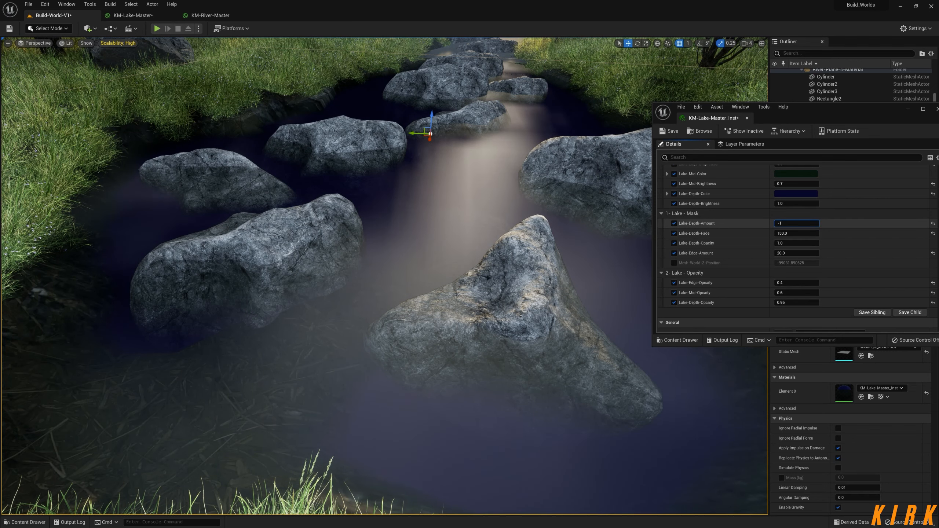
Step: Set Lake-Depth-Amount to 1 and Lake-Depth-Fade to 80 in the 1- Lake - Mask group
text(-1)
key(Return)
key(Return)
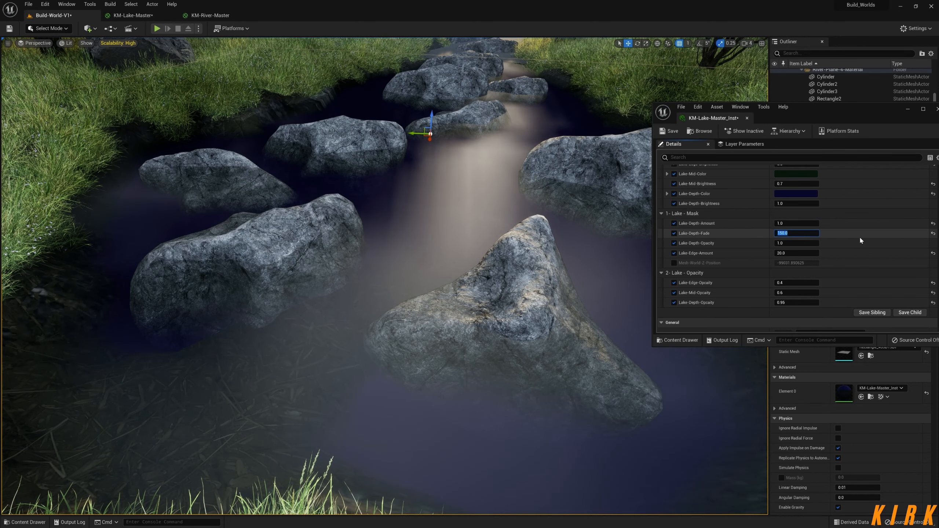
text(80)
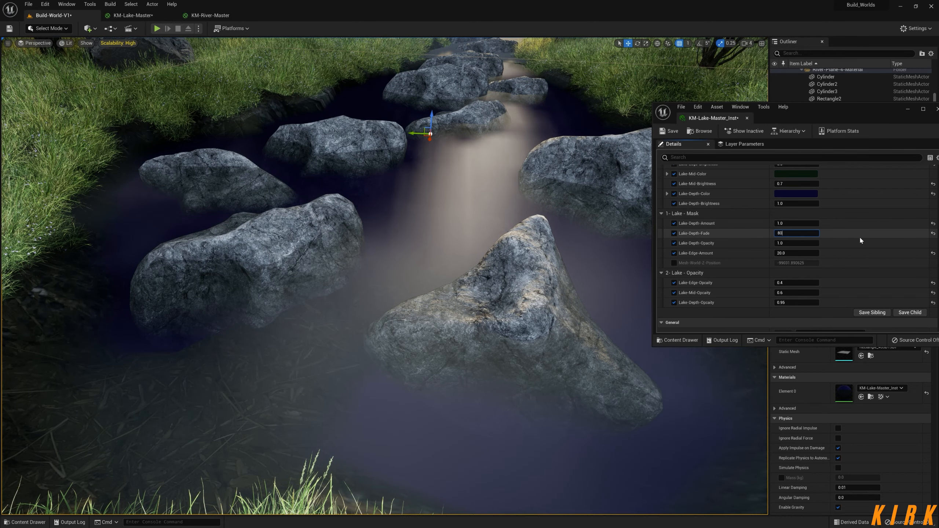
key(Return)
Step: Reset the Lake-Depth-Color parameter of KM-Lake-Master_Inst to its default color
key(d)
right_drag(518, 266, 351, 263)
key(s)
click(933, 194)
right_drag(480, 274, 524, 273)
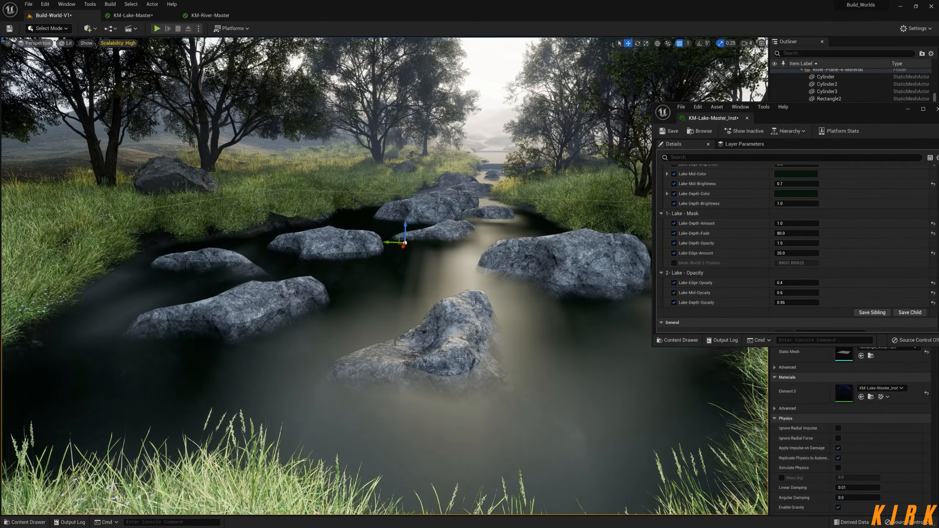
Step: Lower Lake-Edge-Opcaity to 0.032 to make the water around the rock edges more transparent
right_drag(525, 273, 447, 356)
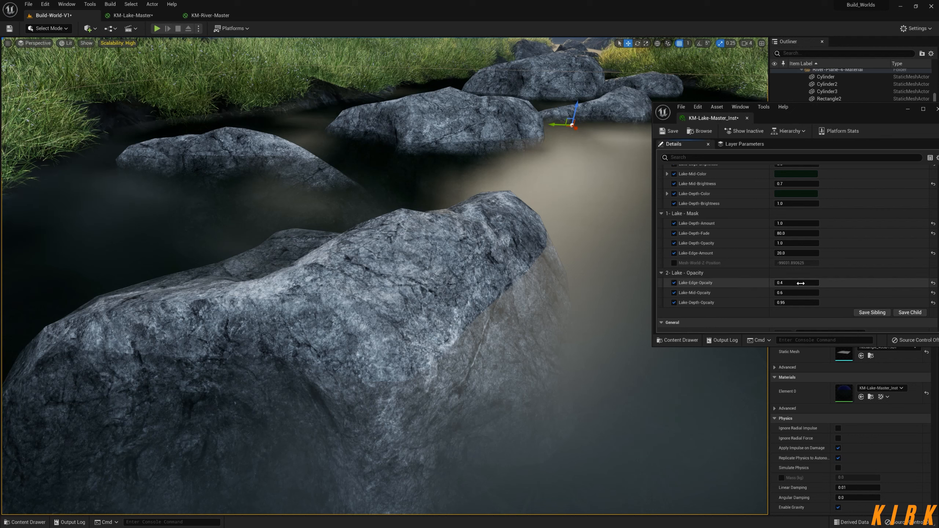
drag(796, 283, 784, 282)
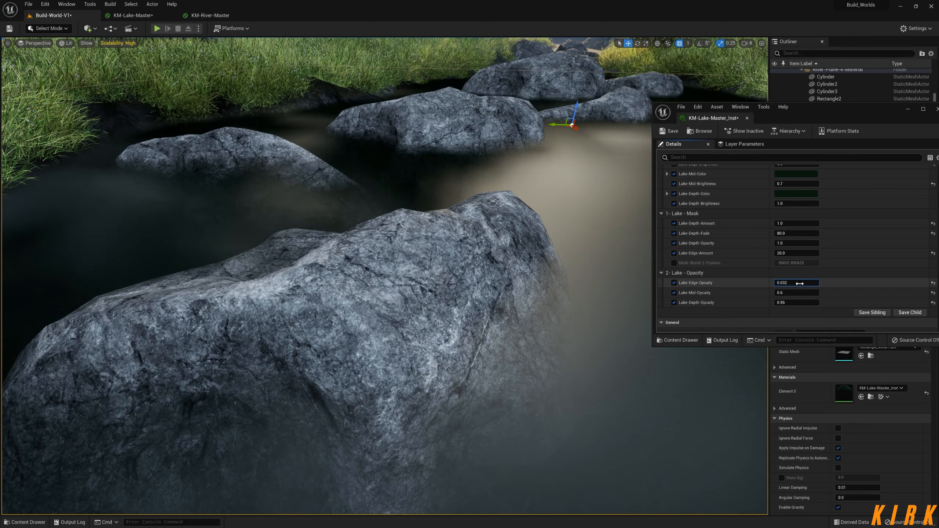
right_drag(518, 318, 473, 314)
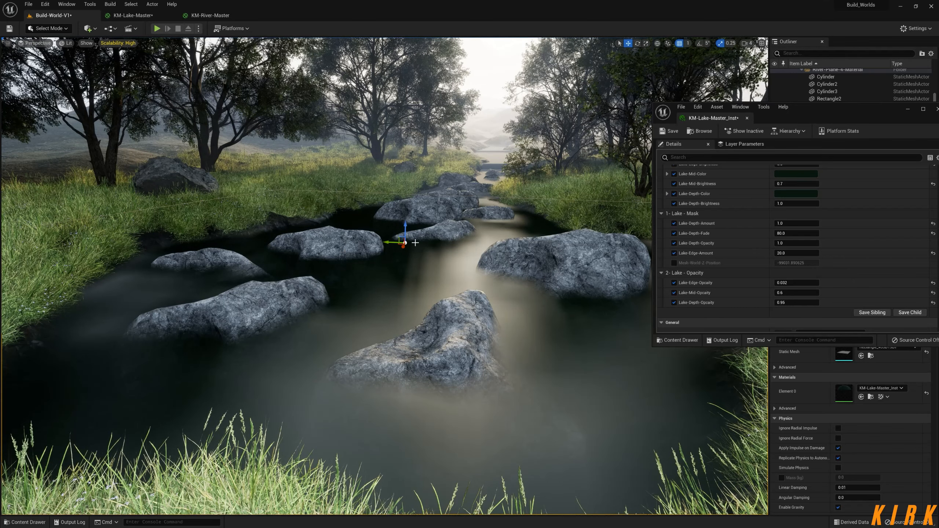
Step: Compare the opacity setups in the KM-River-Master and KM-Lake-Master graphs, and examine the lake in the Build-World-V1 level
click(221, 15)
right_drag(580, 276, 354, 39)
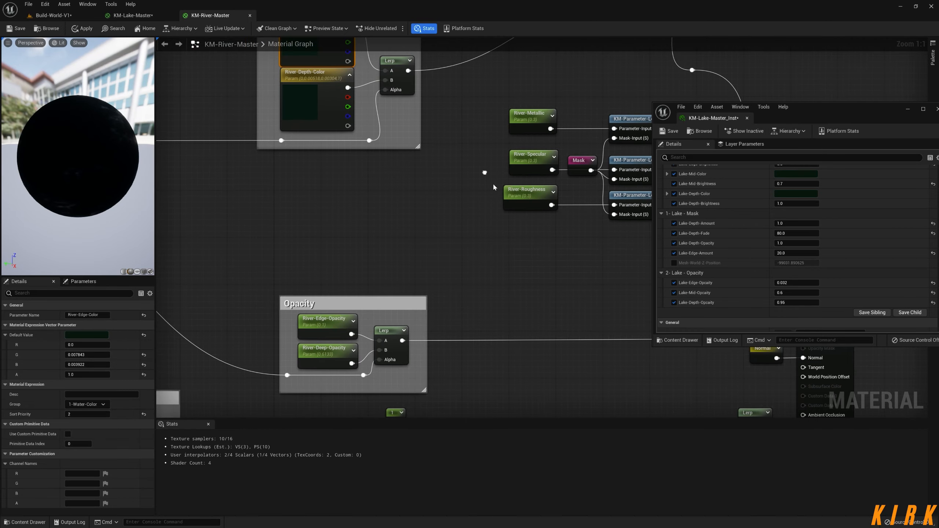
click(151, 16)
right_drag(300, 309, 289, 241)
scroll(409, 330, down, 2)
right_drag(350, 370, 444, 364)
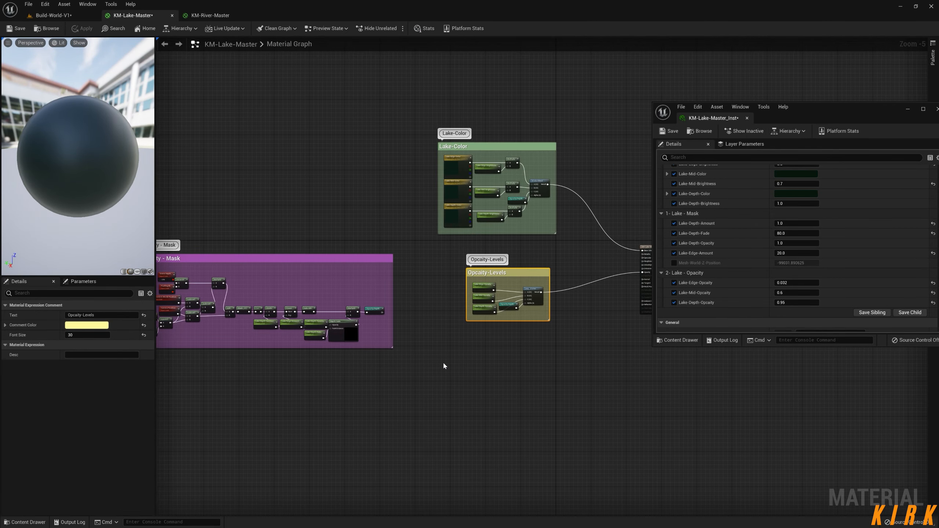
scroll(443, 370, up, 1)
click(72, 14)
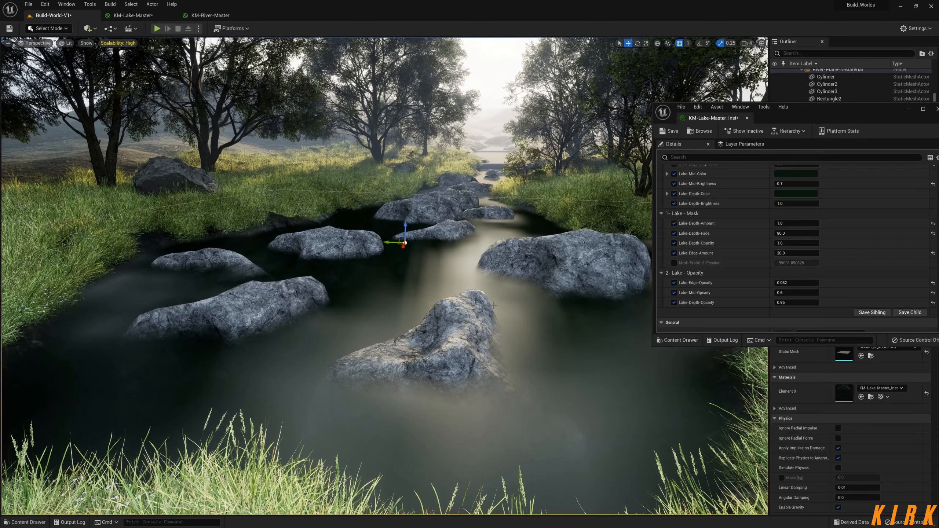
right_drag(385, 276, 516, 291)
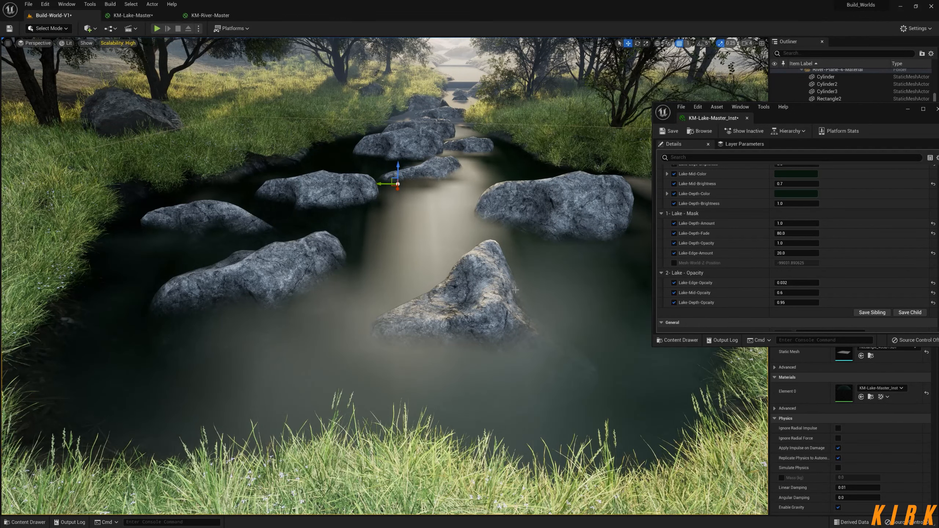